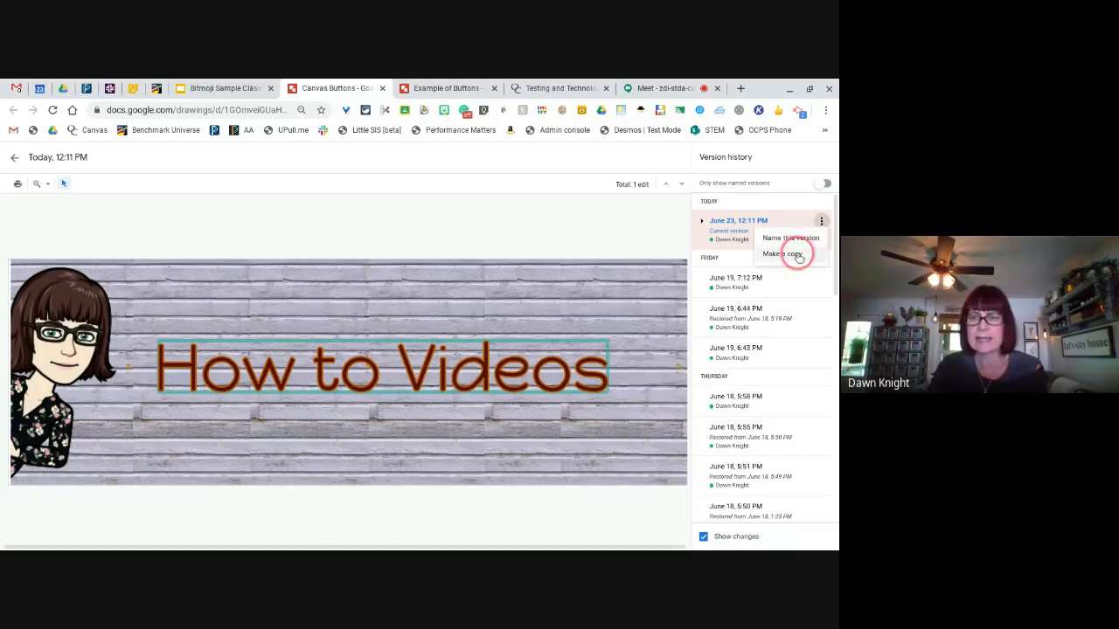
Name the drawing's current version "How to Videos" in the version history
click(797, 255)
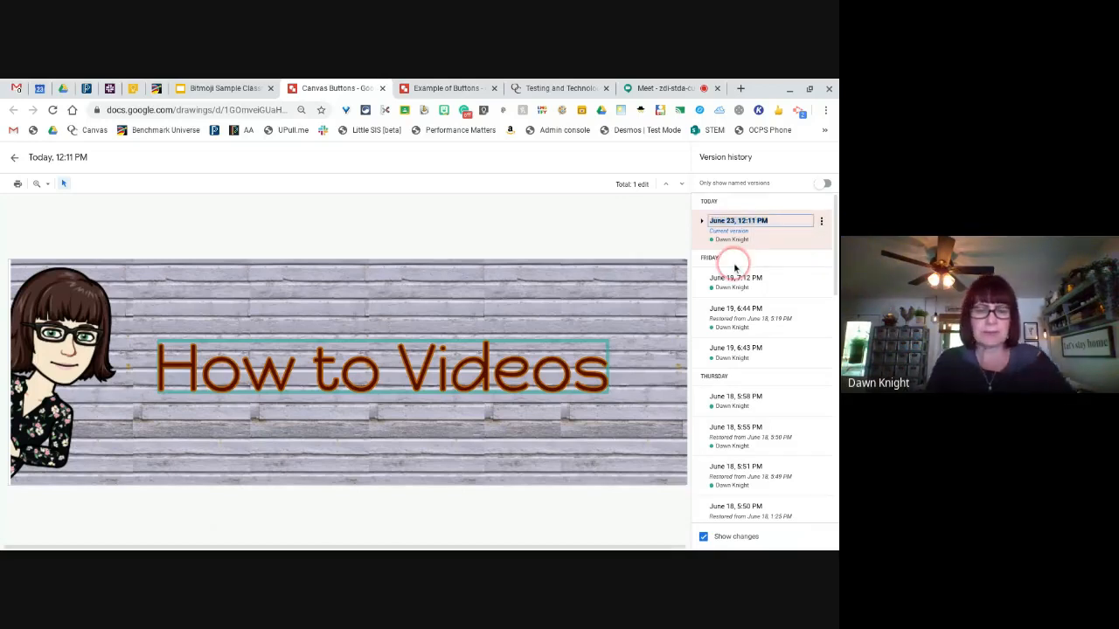
text(How to)
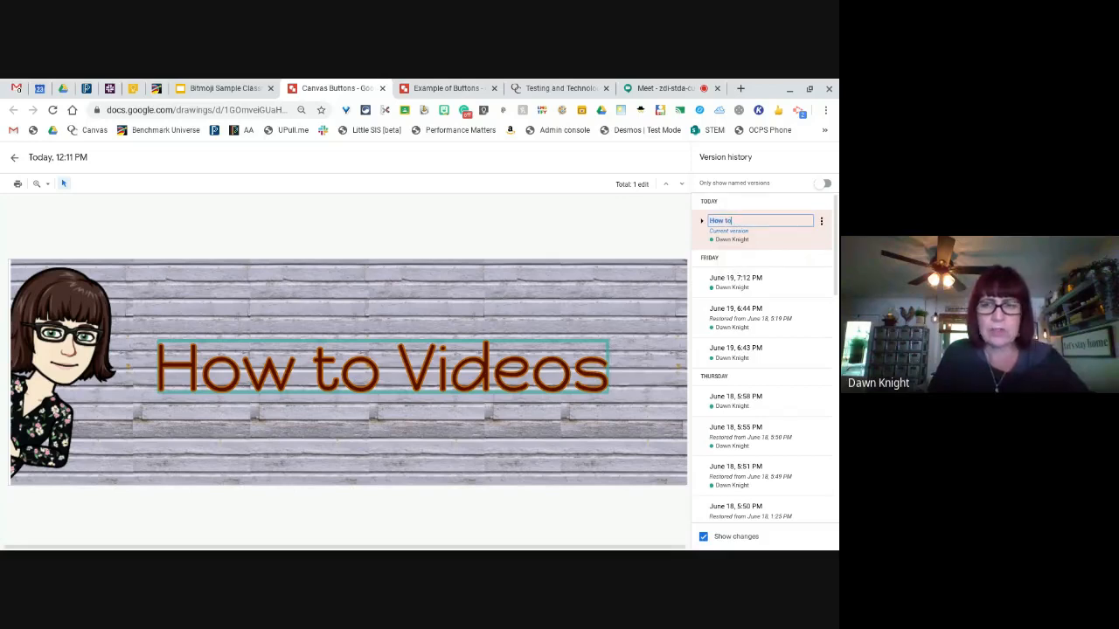
text( Vide)
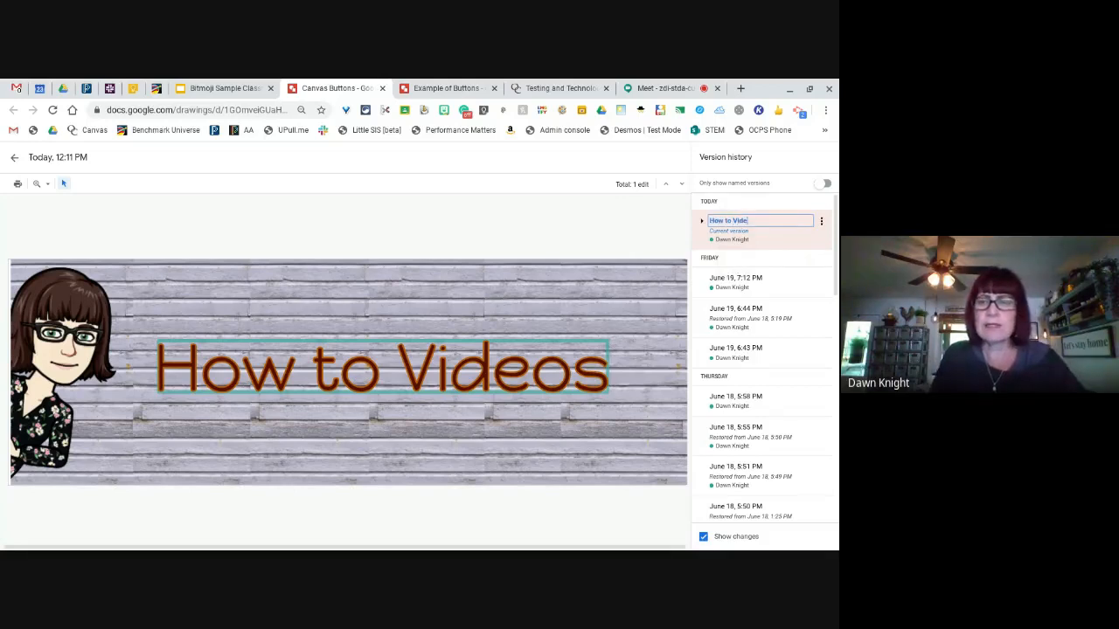
text(os)
click(681, 226)
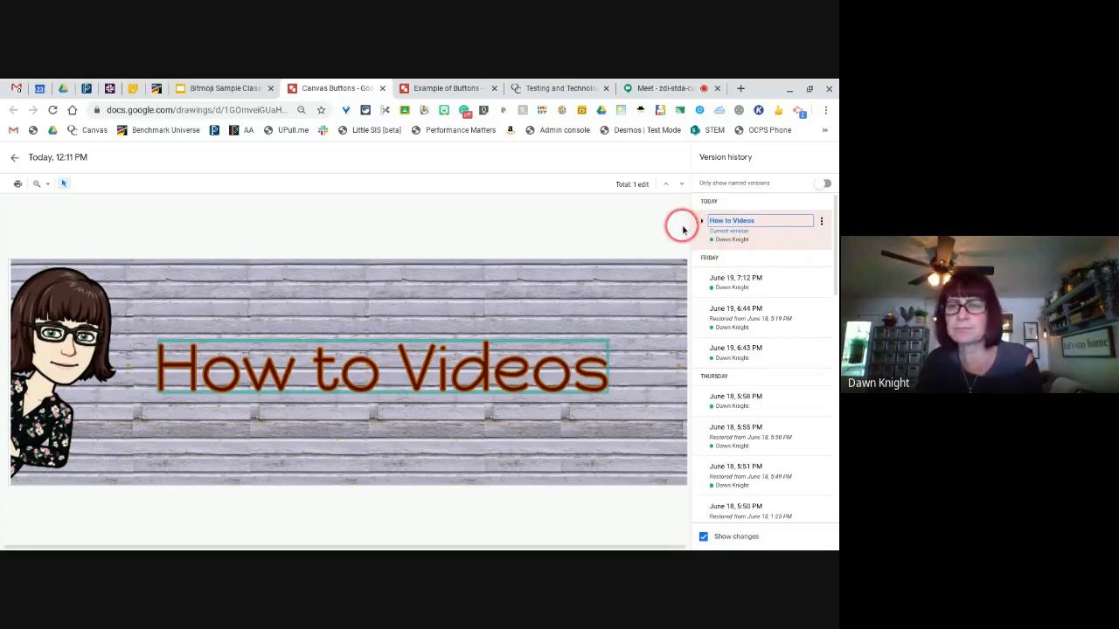
Filter the version history to named versions only, then preview the "Tips and Tricks" and "How to Videos" versions
click(811, 192)
click(822, 186)
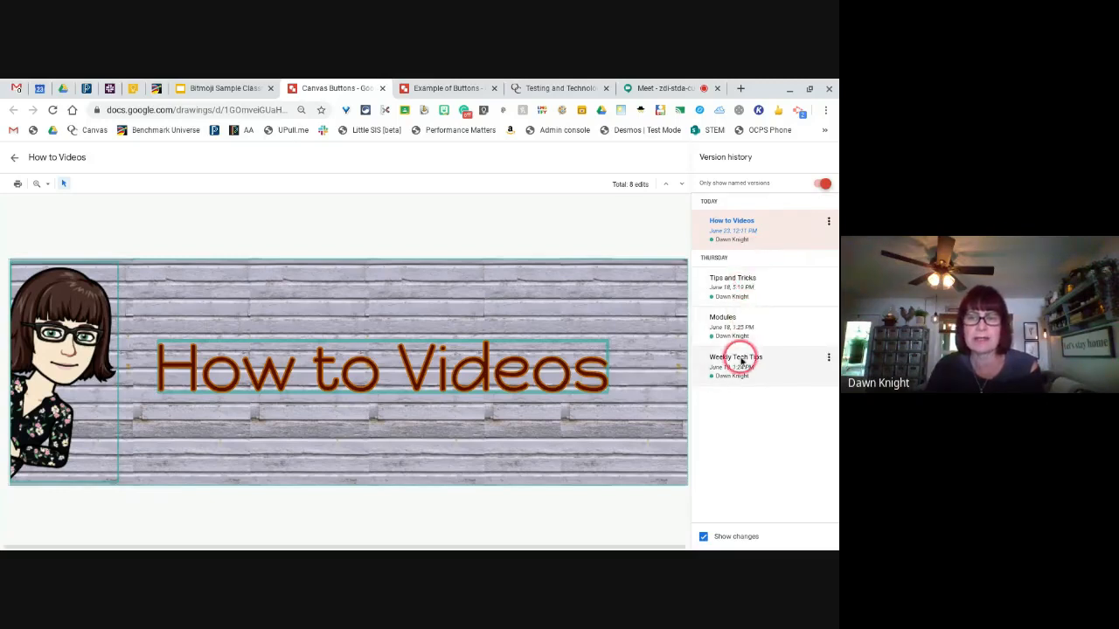
click(750, 284)
click(751, 284)
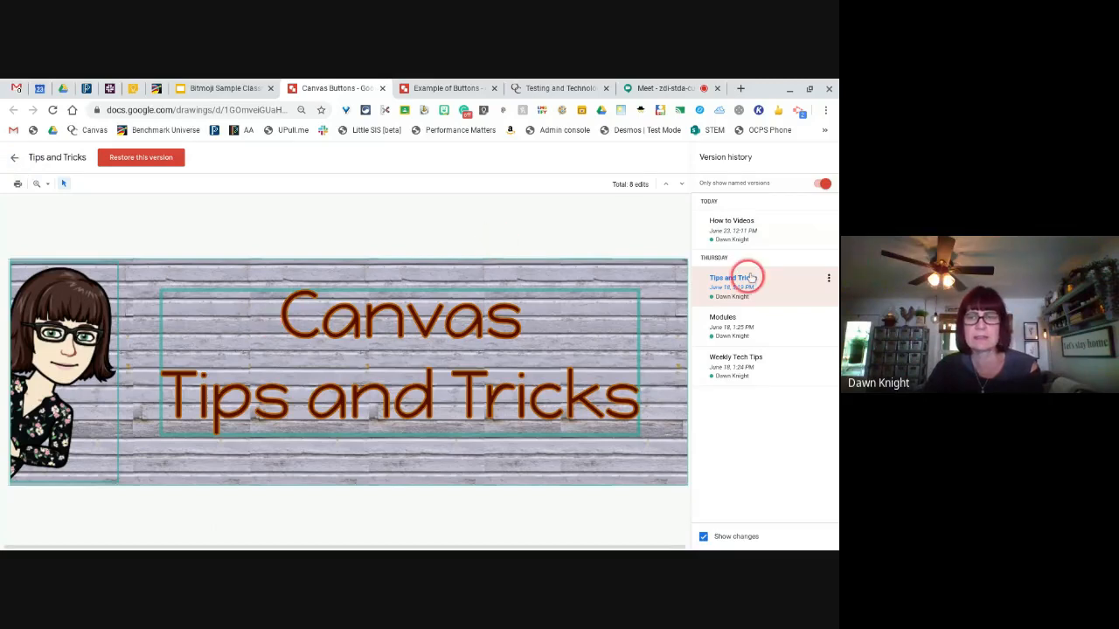
click(744, 226)
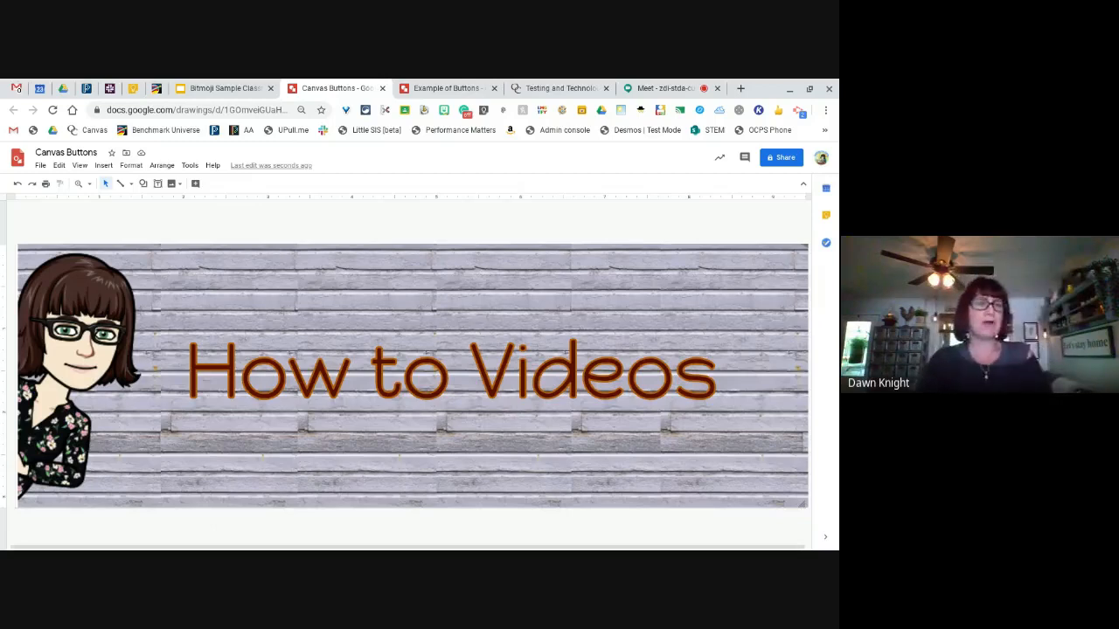
Download the How to Videos button drawing as a PNG image and dismiss the download notification
click(29, 161)
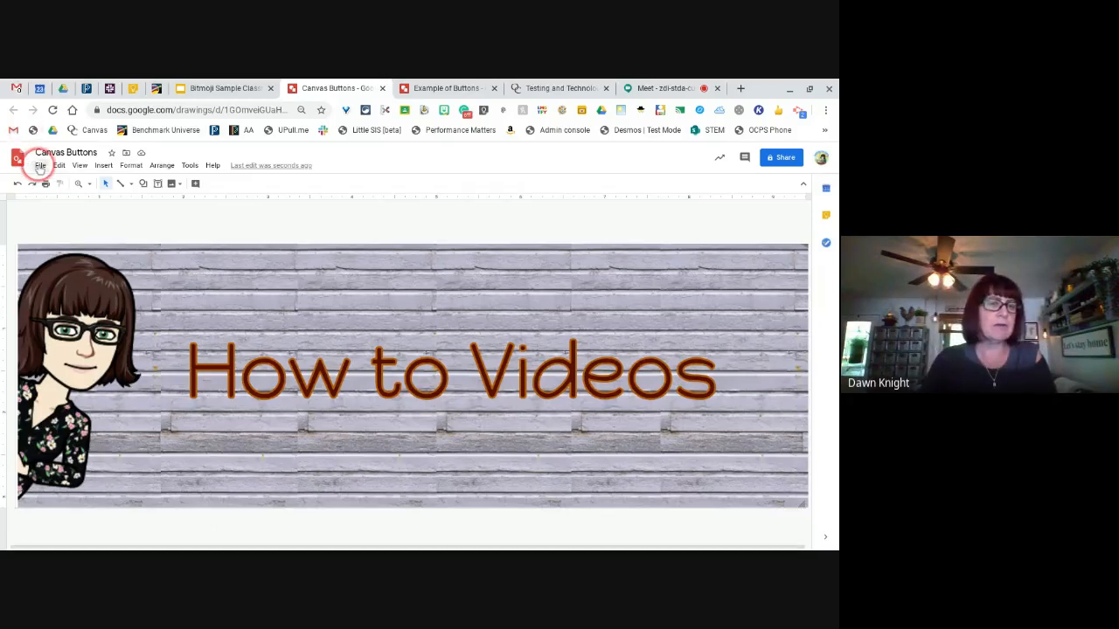
click(40, 165)
click(64, 265)
click(177, 281)
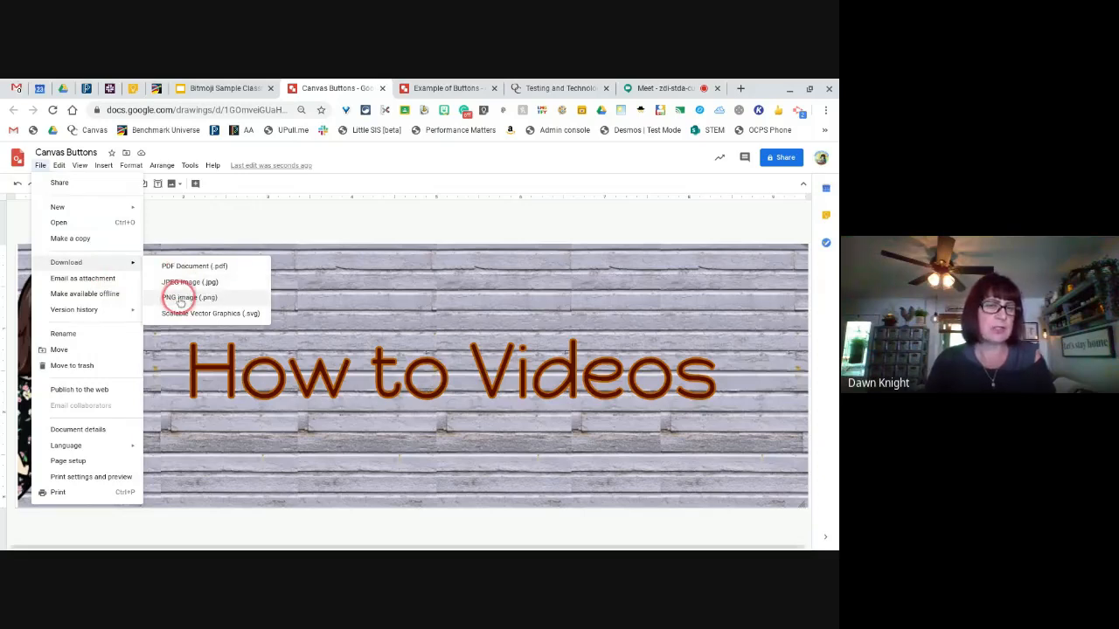
click(180, 295)
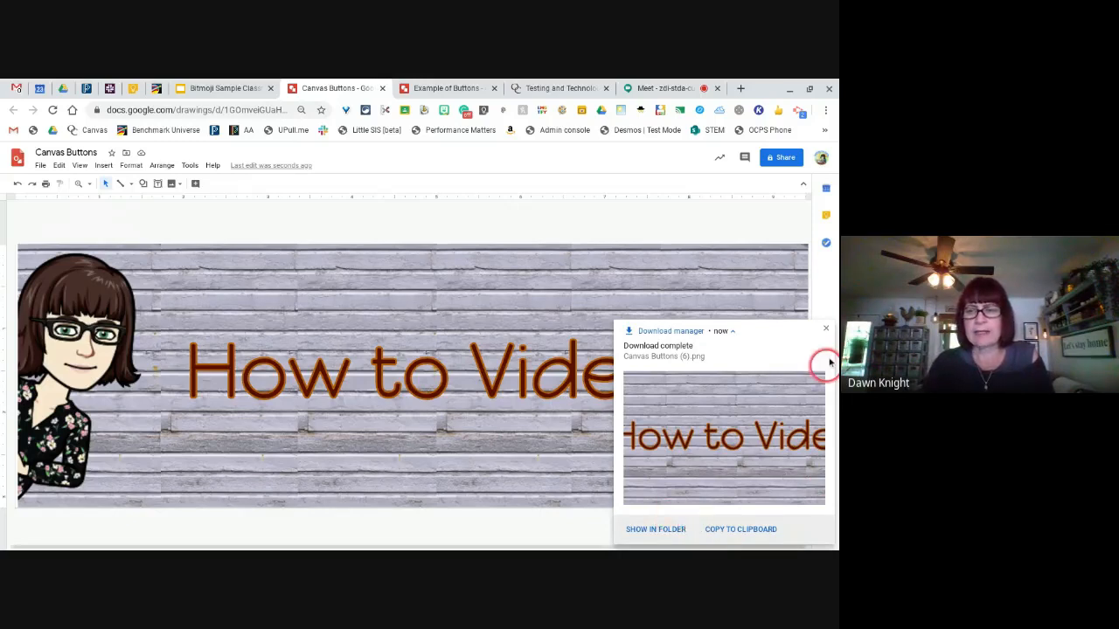
click(825, 328)
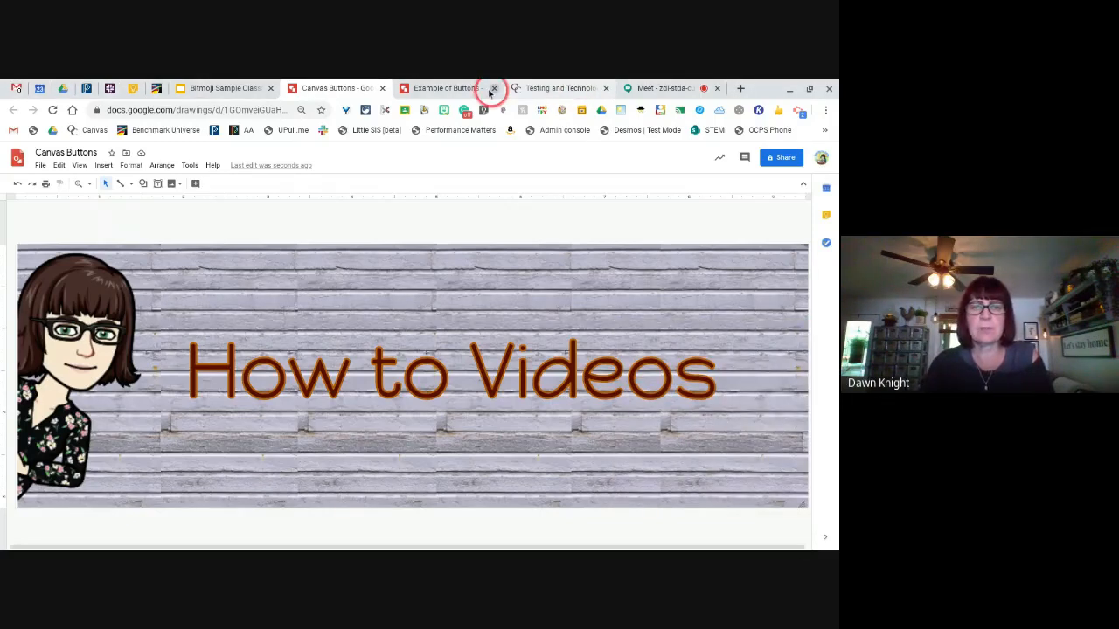
Switch to the Canvas page editor and insert a table of three columns and one row below the classroom image
click(535, 89)
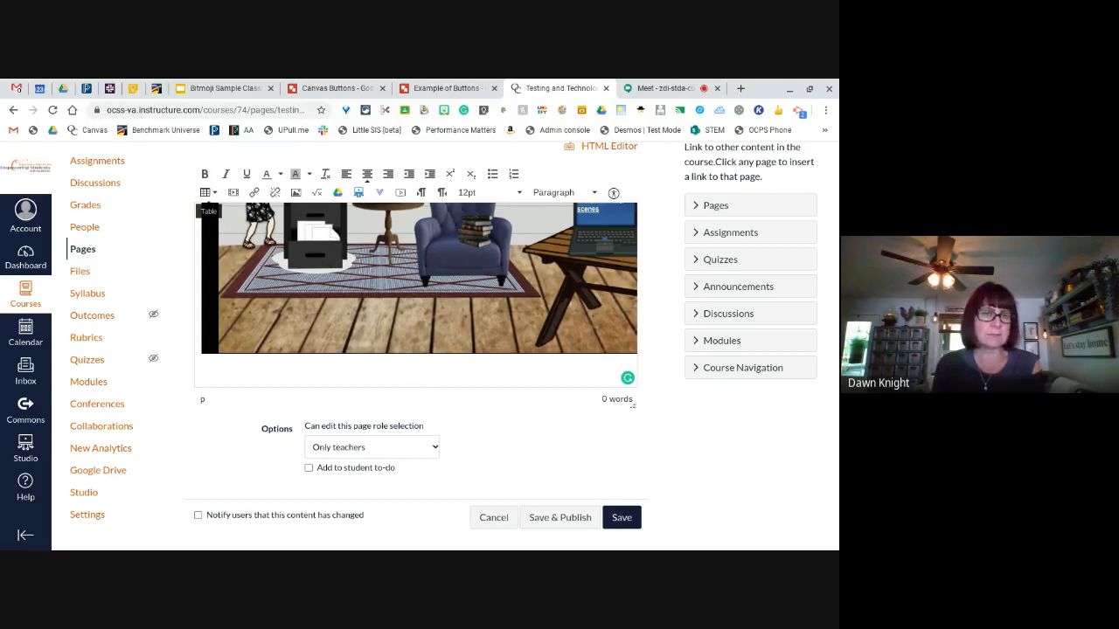
click(208, 192)
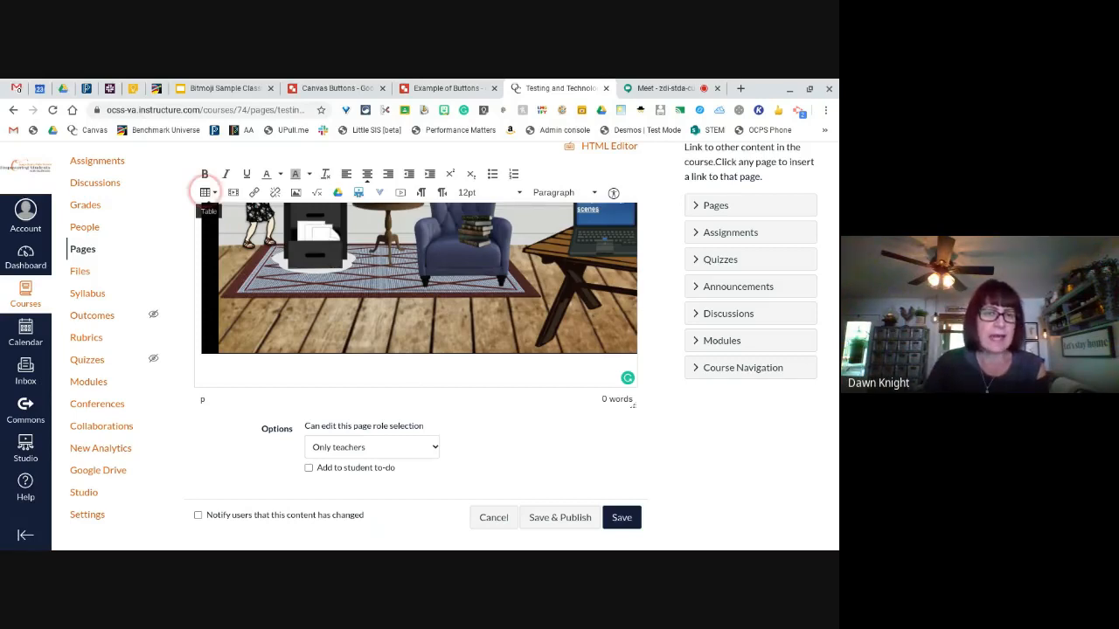
click(227, 216)
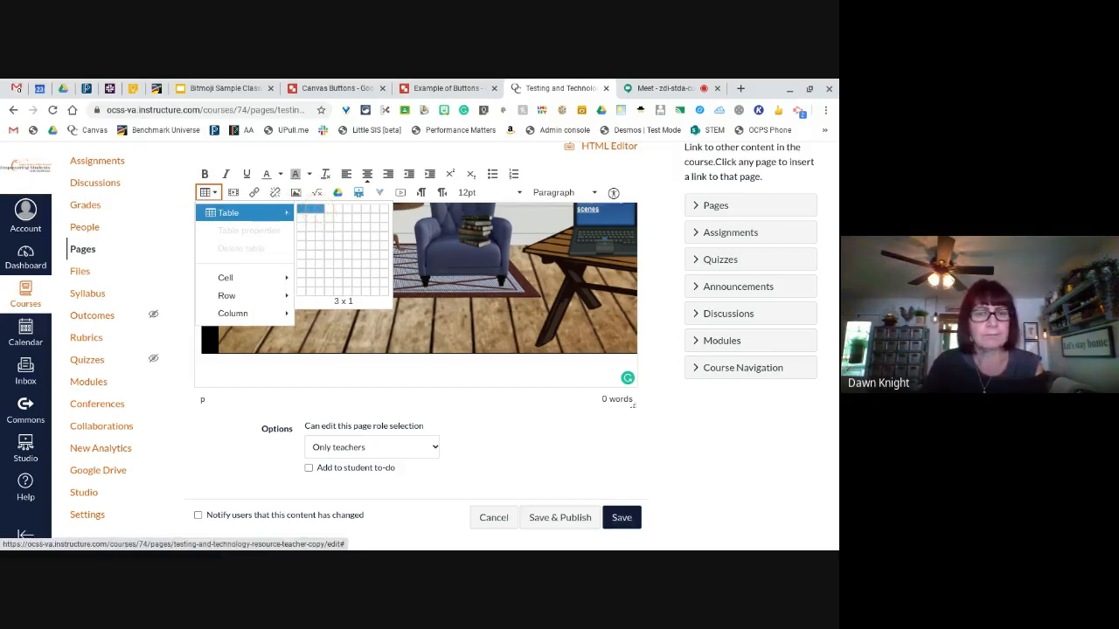
click(321, 210)
click(342, 403)
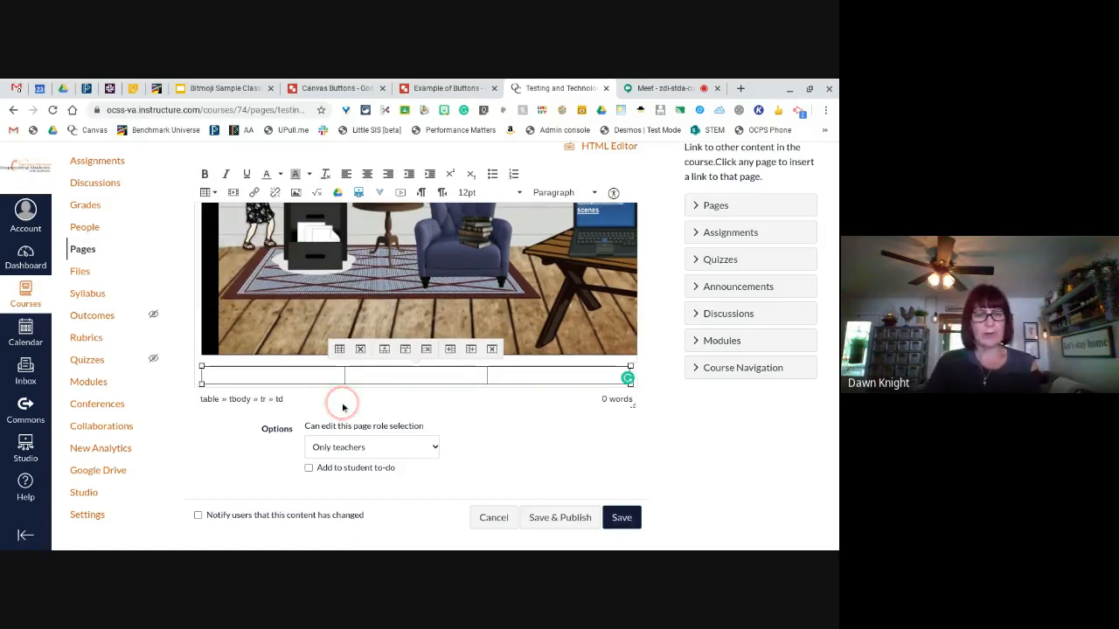
Start a new image upload for the table's middle cell and choose the file Canvas Buttons (6).png from My Drive
click(427, 389)
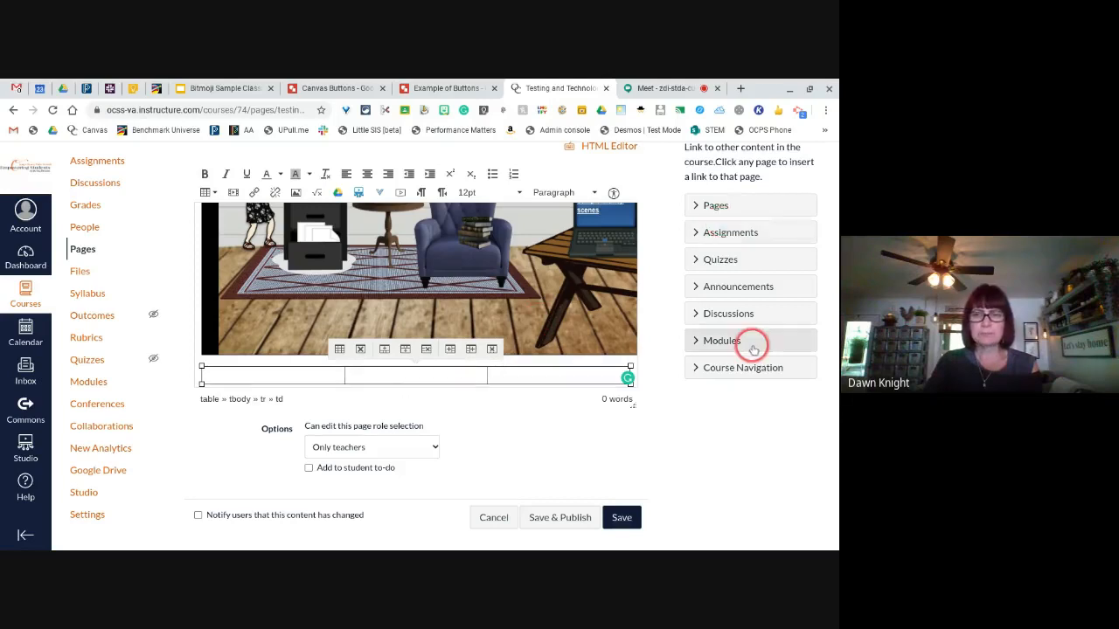
scroll(752, 342, up, 1)
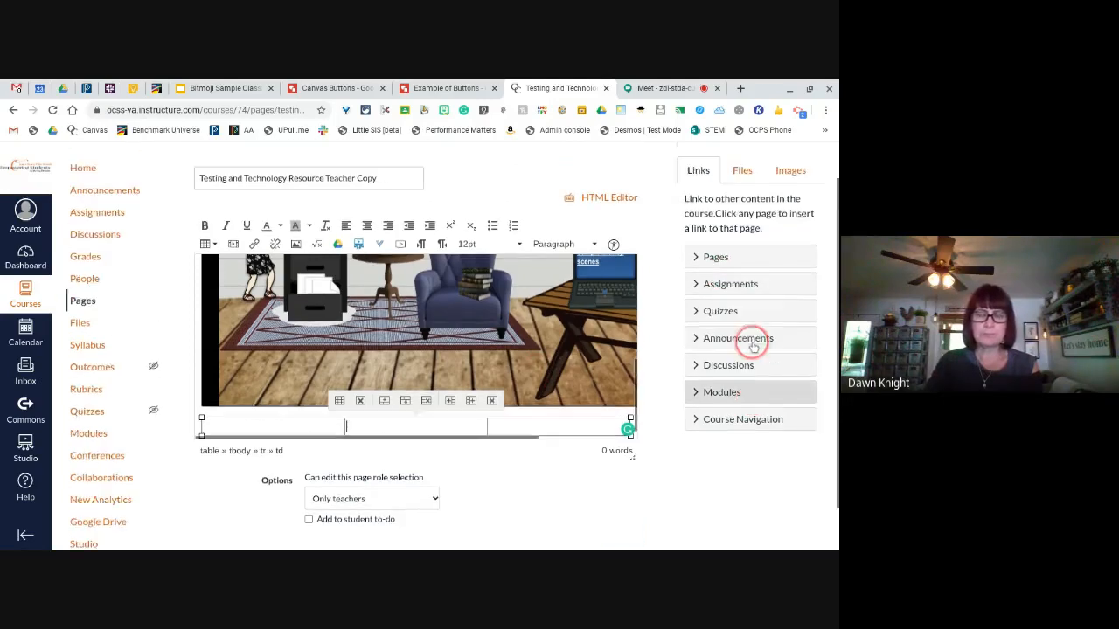
click(791, 172)
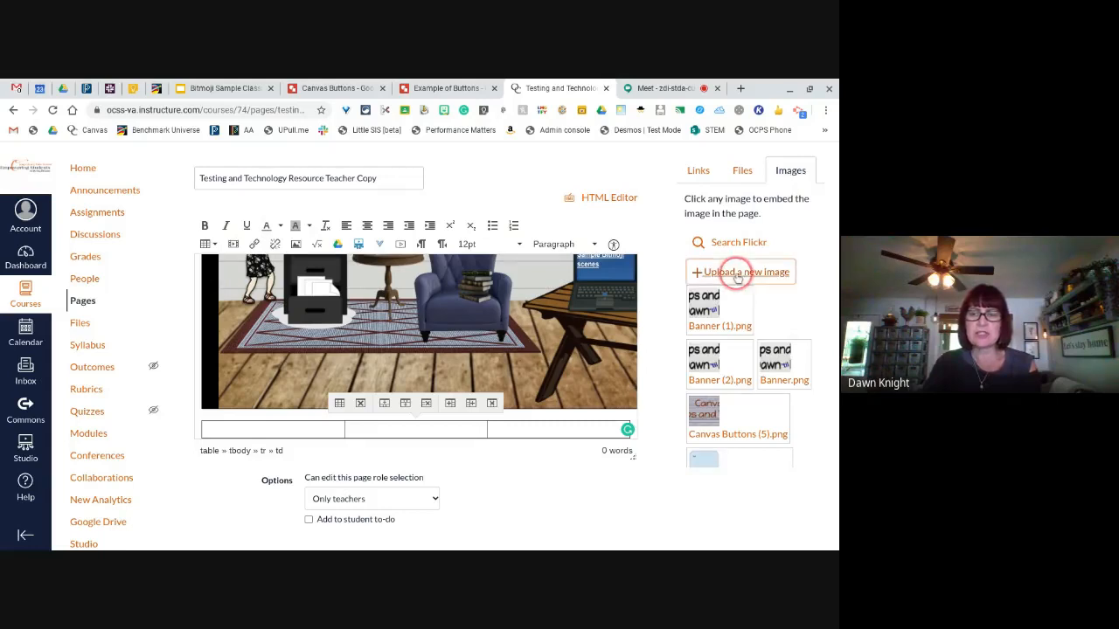
click(737, 273)
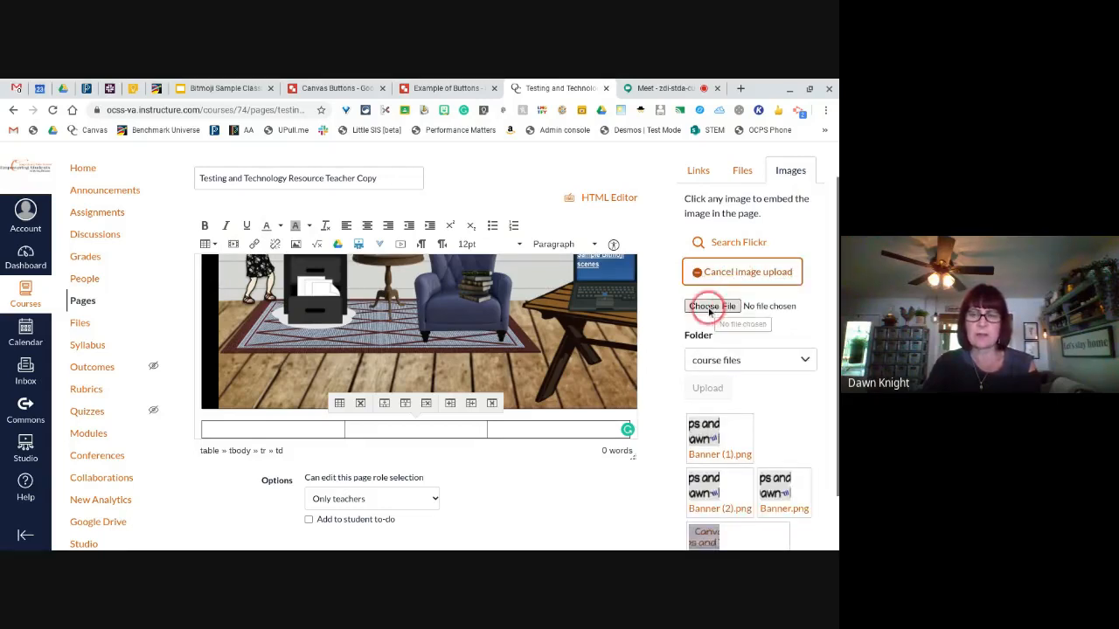
click(710, 308)
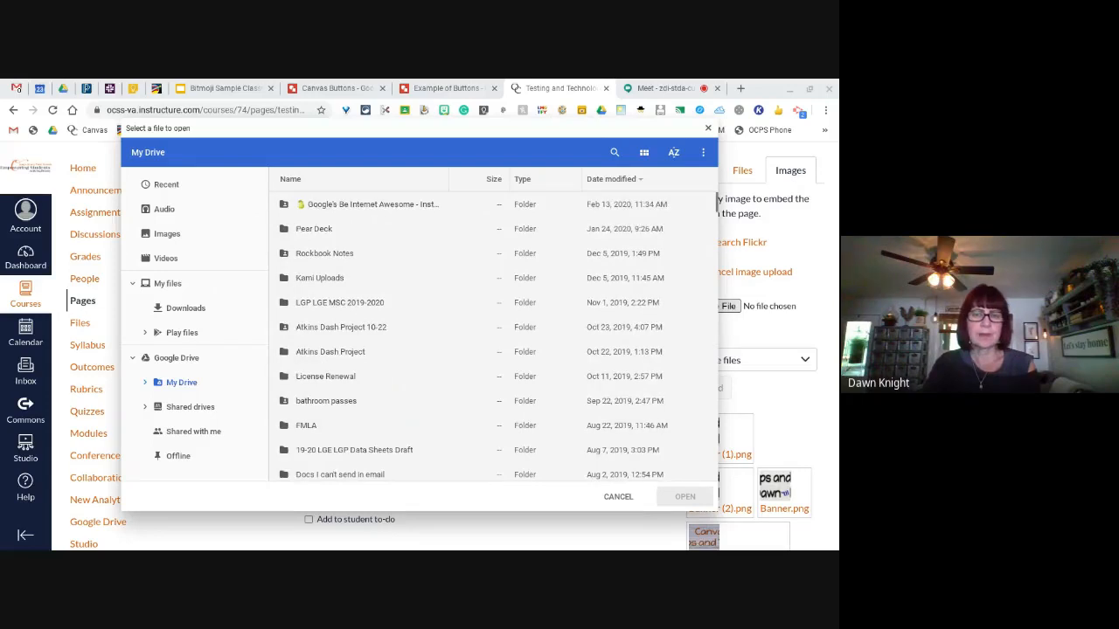
scroll(384, 377, down, 5)
scroll(384, 378, down, 15)
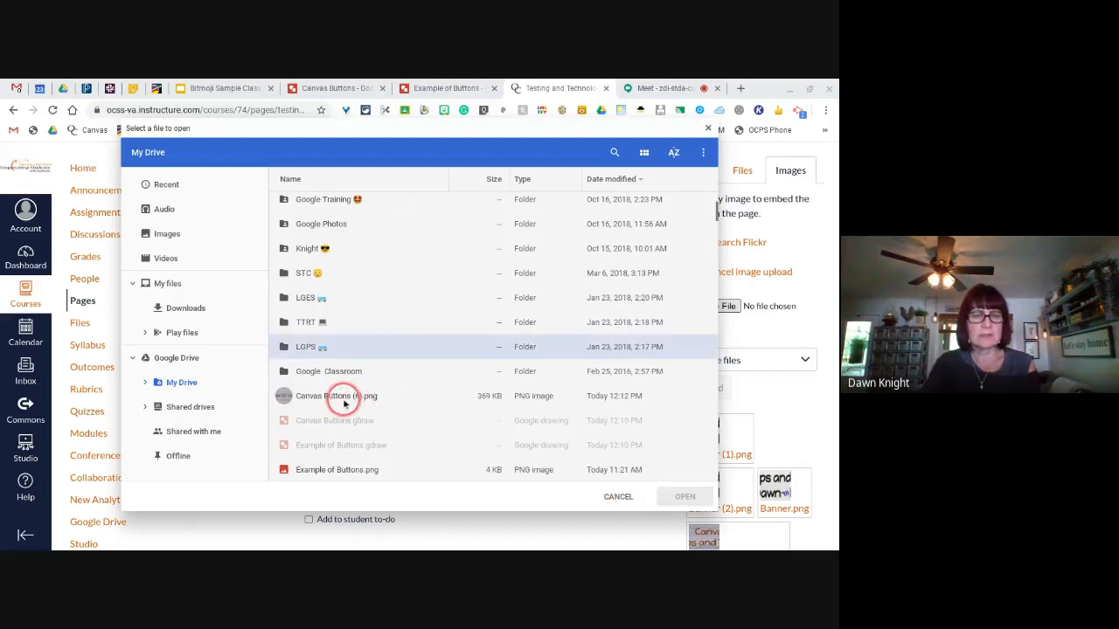
click(345, 400)
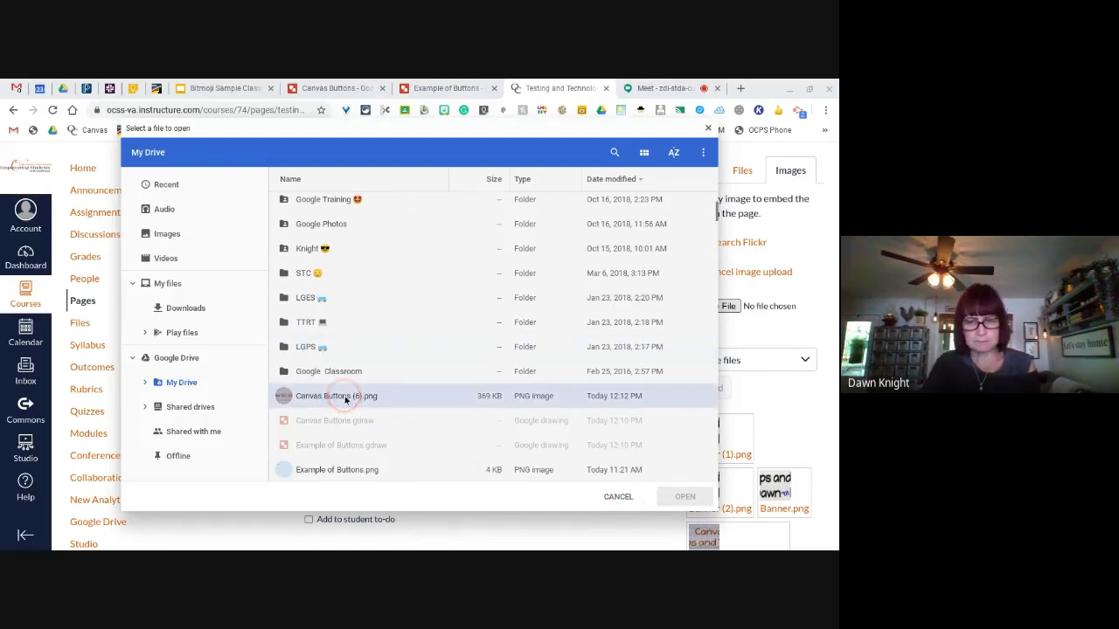
click(345, 401)
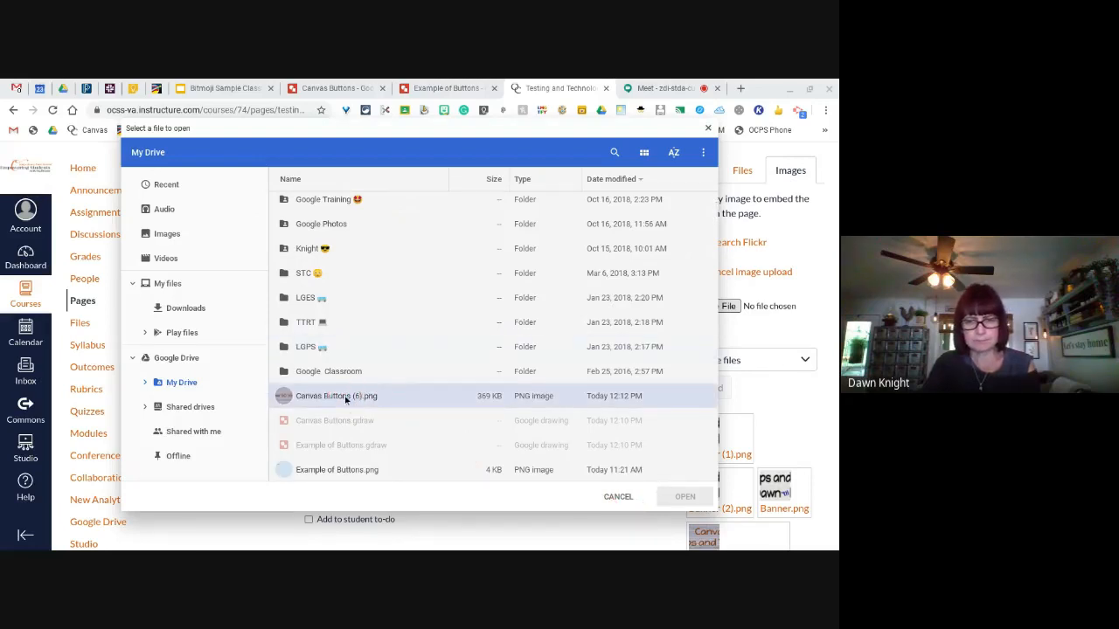
click(367, 401)
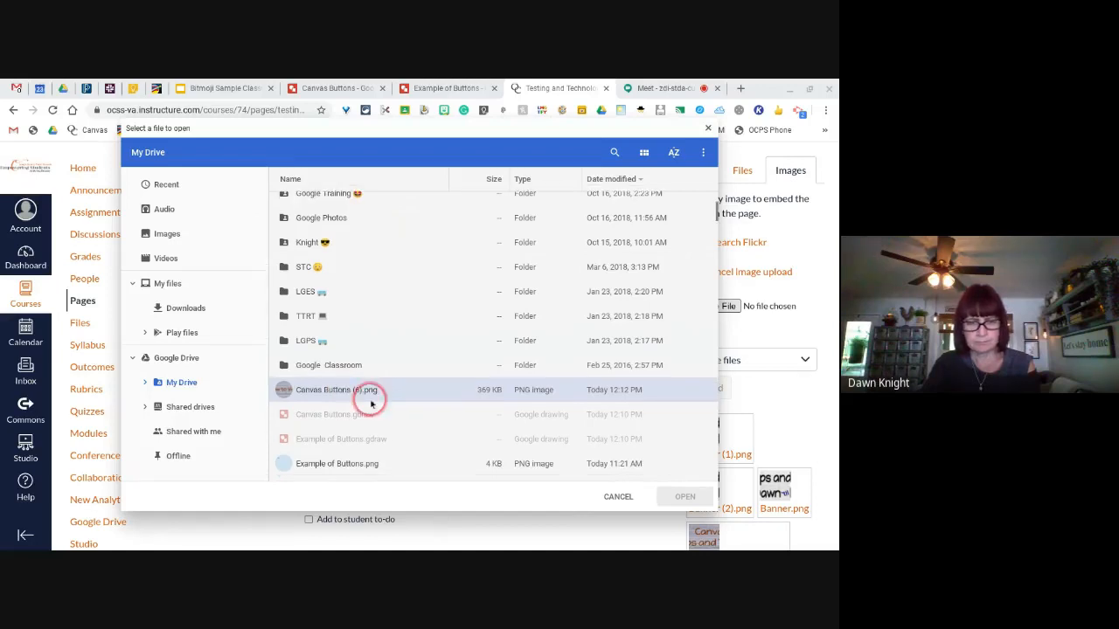
scroll(367, 401, down, 1)
click(683, 502)
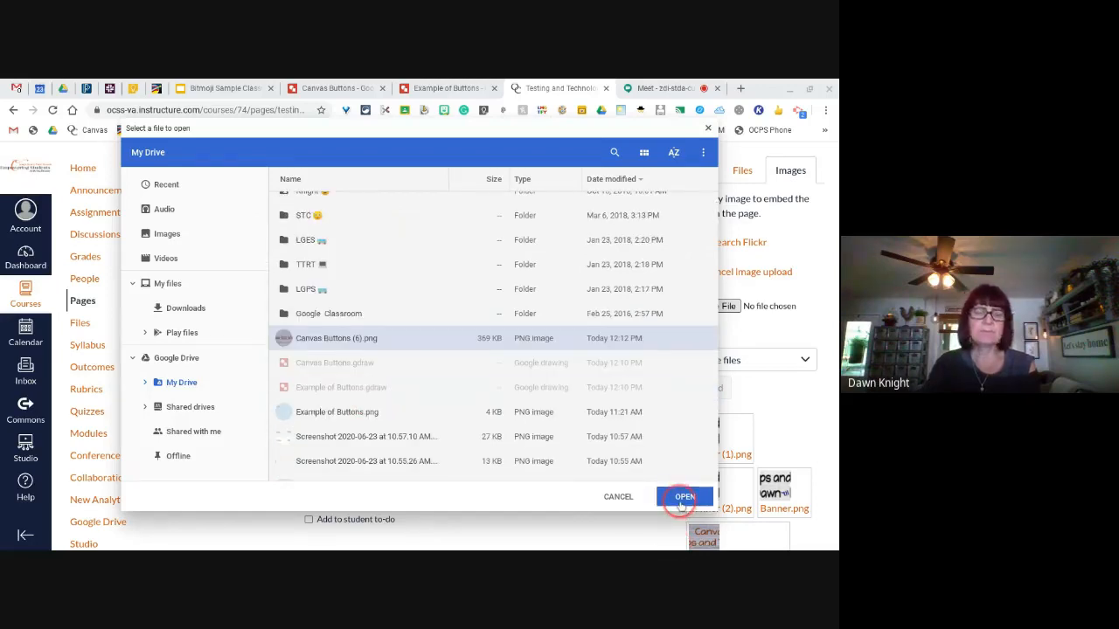
click(681, 504)
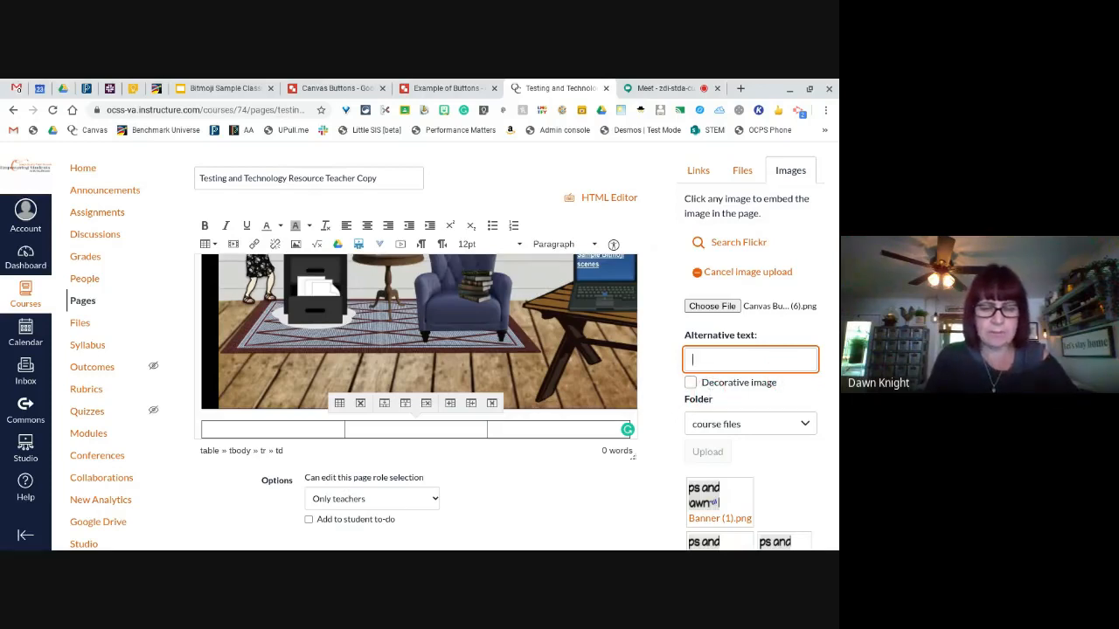
Give the image the alternative text "How to Videos" and upload it to course files, embedding it in the middle cell
text(How to Vid)
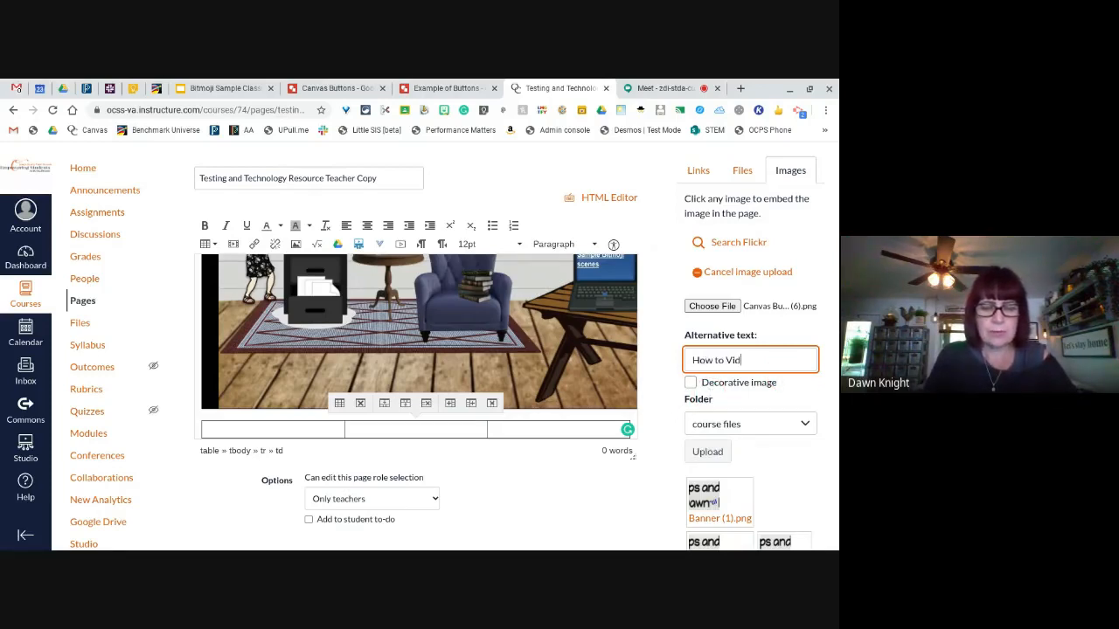
text(eos)
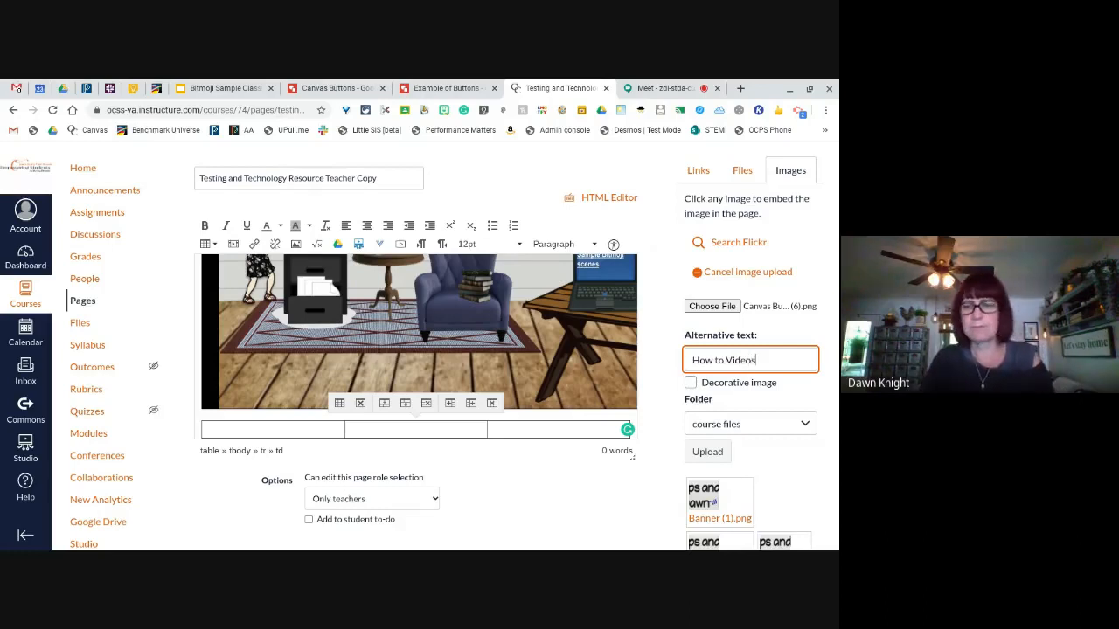
click(715, 449)
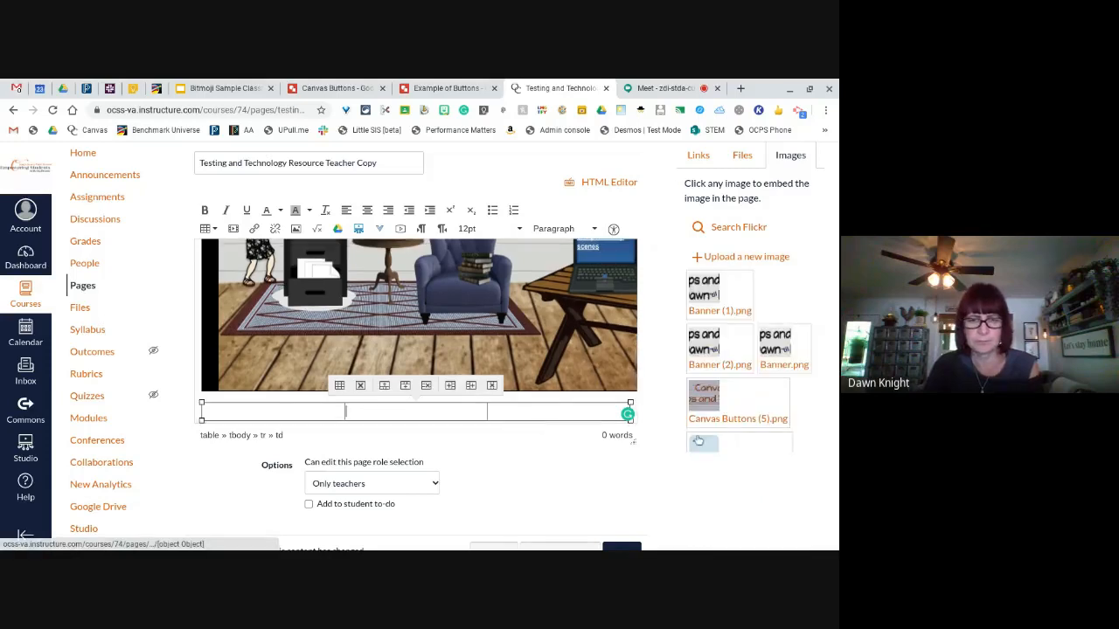
click(697, 441)
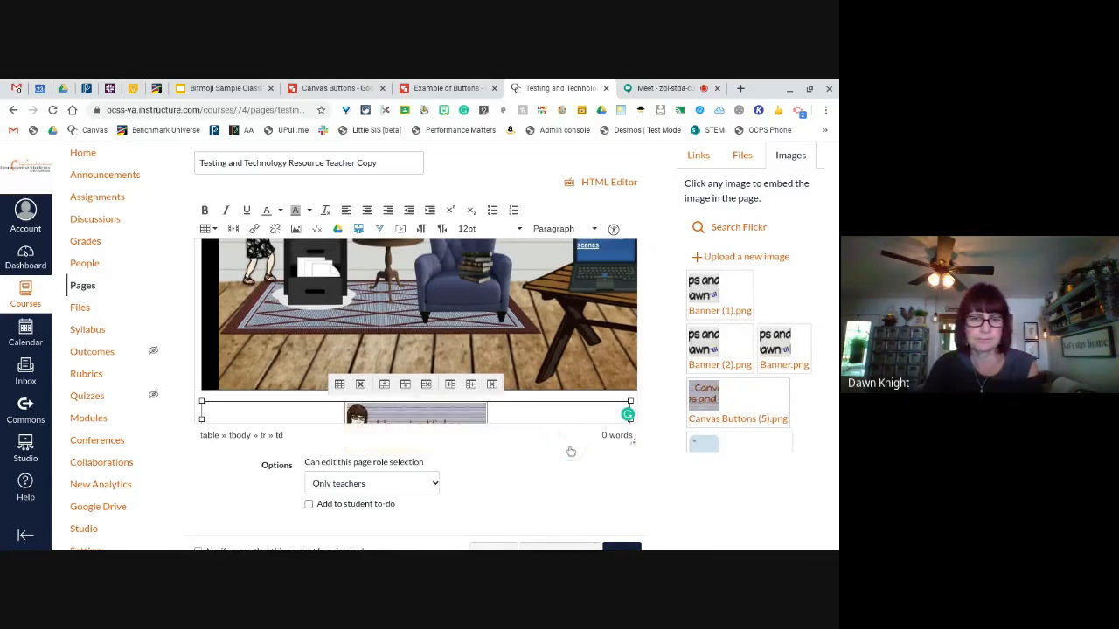
Embed the course image Canvas Buttons (5).png in the table's first cell
scroll(481, 393, down, 2)
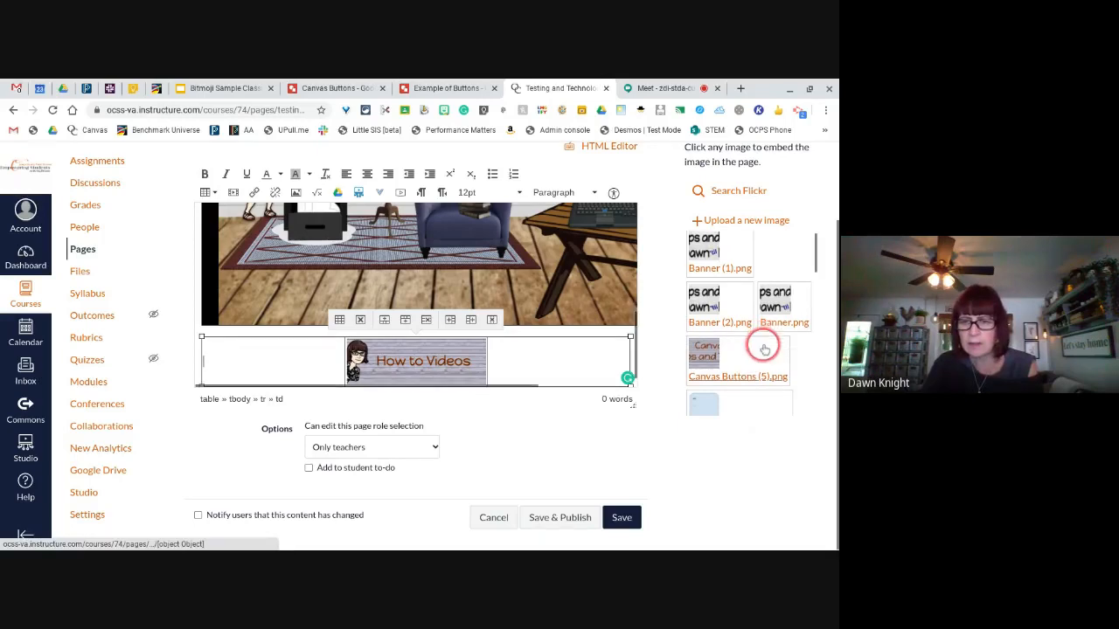
scroll(745, 358, down, 1)
click(706, 346)
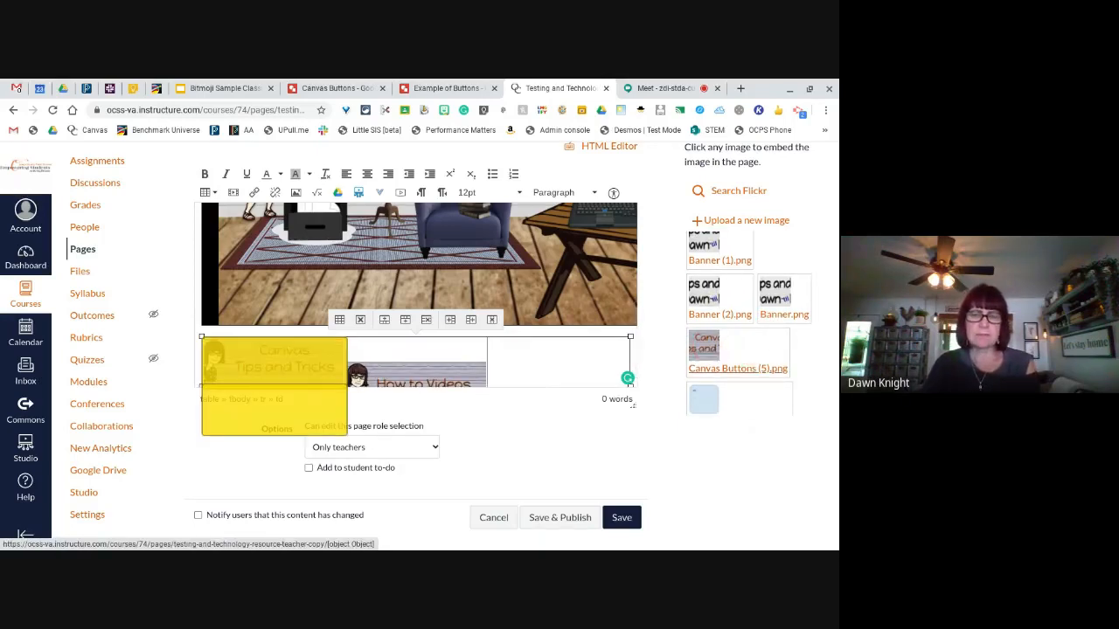
Embed the course image Modules Button.png in the table's third cell
click(616, 346)
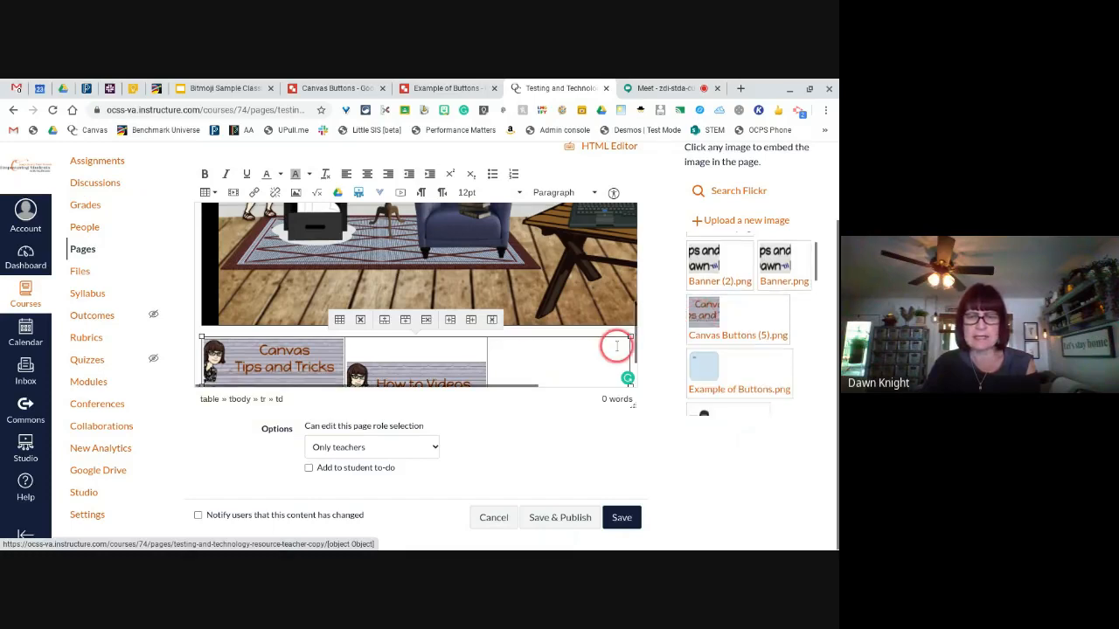
click(414, 349)
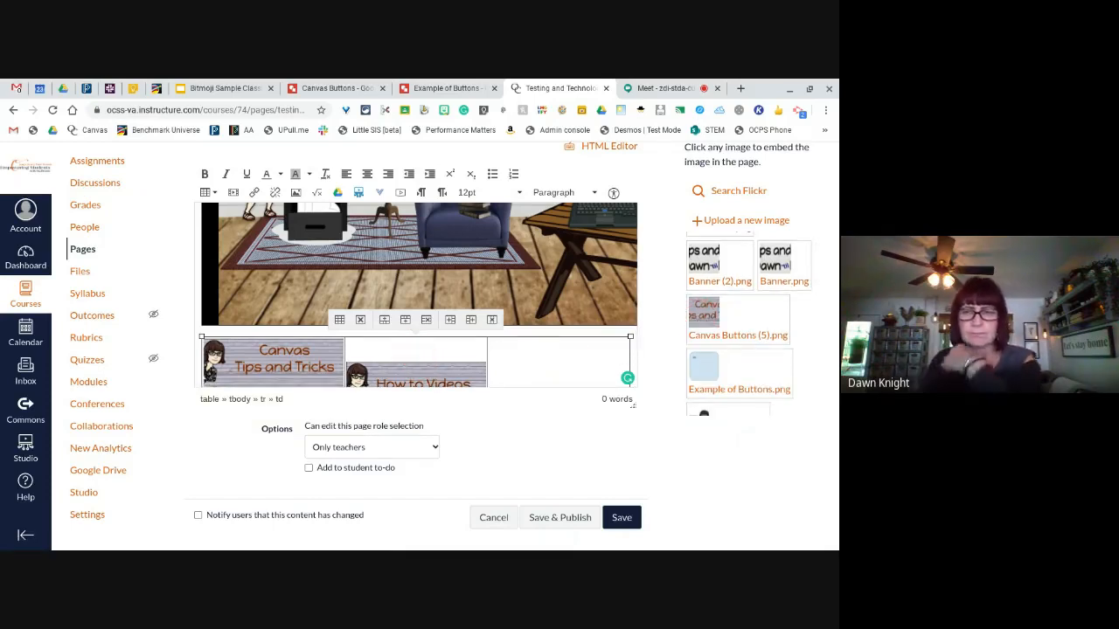
click(564, 365)
scroll(724, 367, down, 1)
click(724, 372)
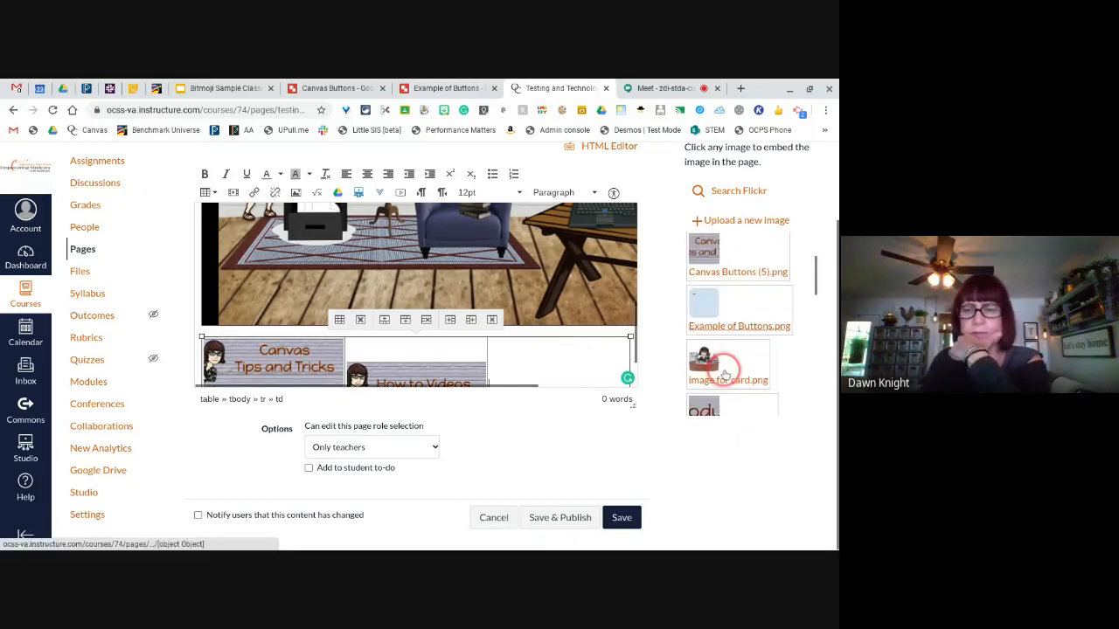
scroll(725, 374, down, 1)
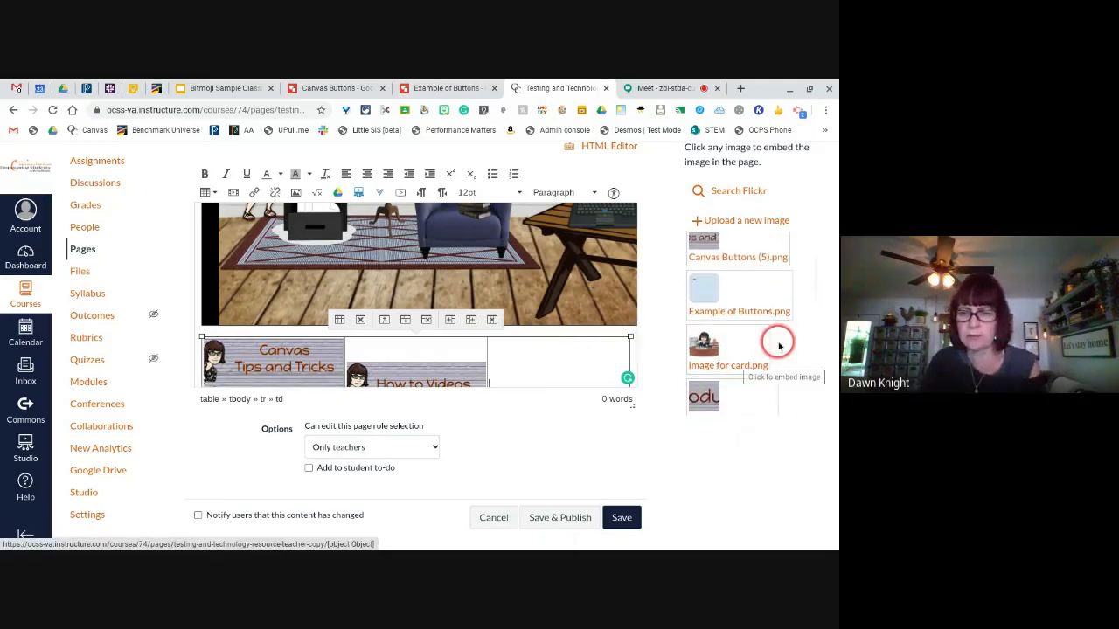
scroll(744, 379, down, 1)
scroll(725, 376, down, 1)
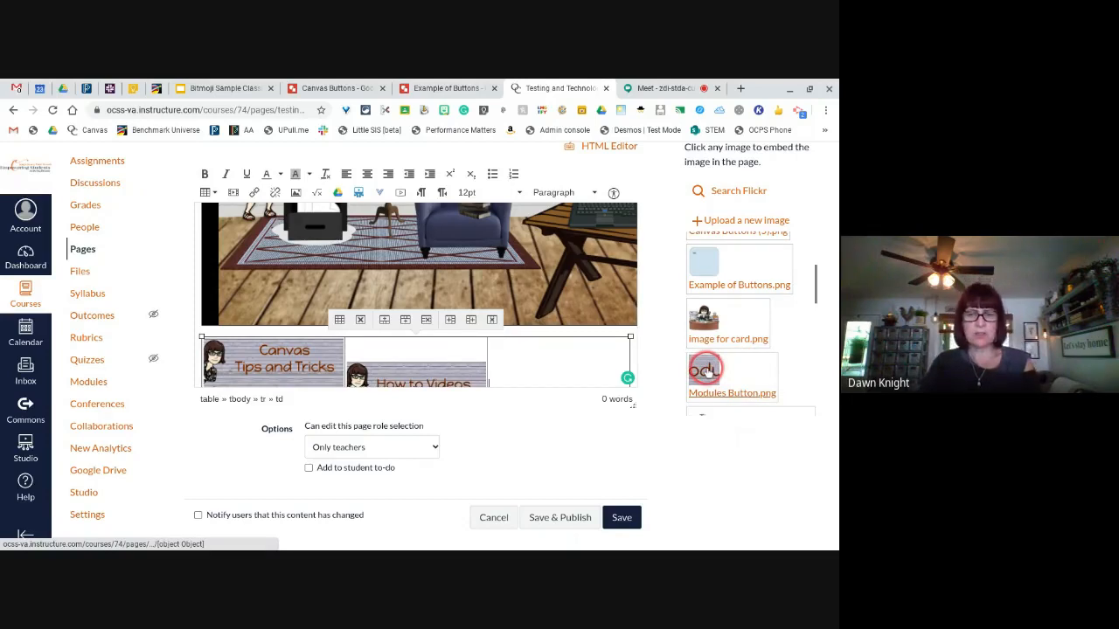
click(704, 369)
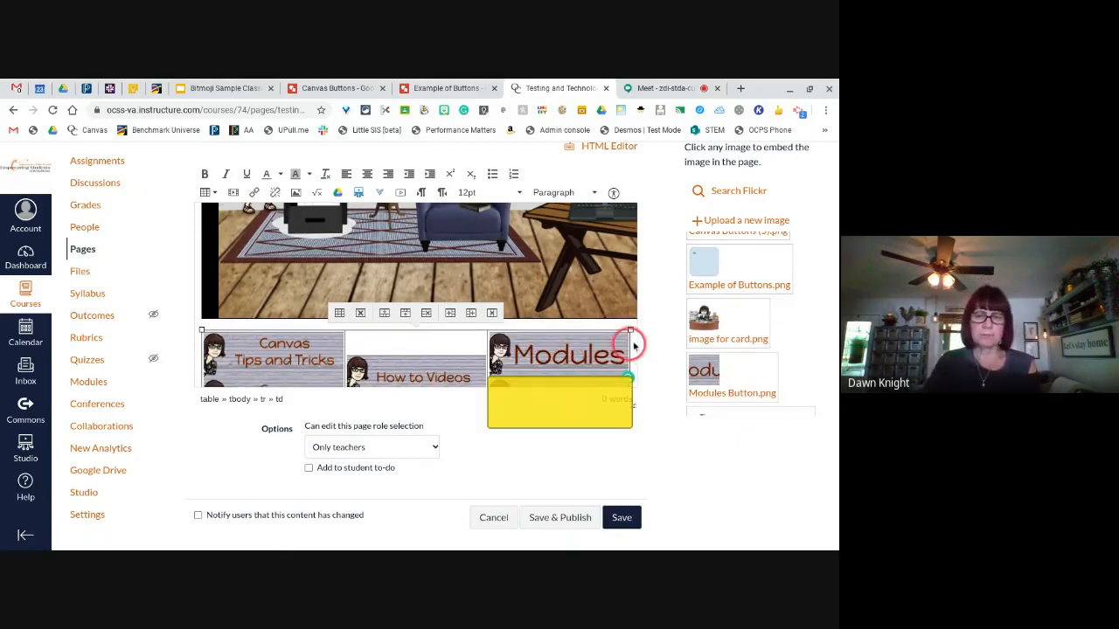
Examine the general and advanced properties of the button table
click(267, 359)
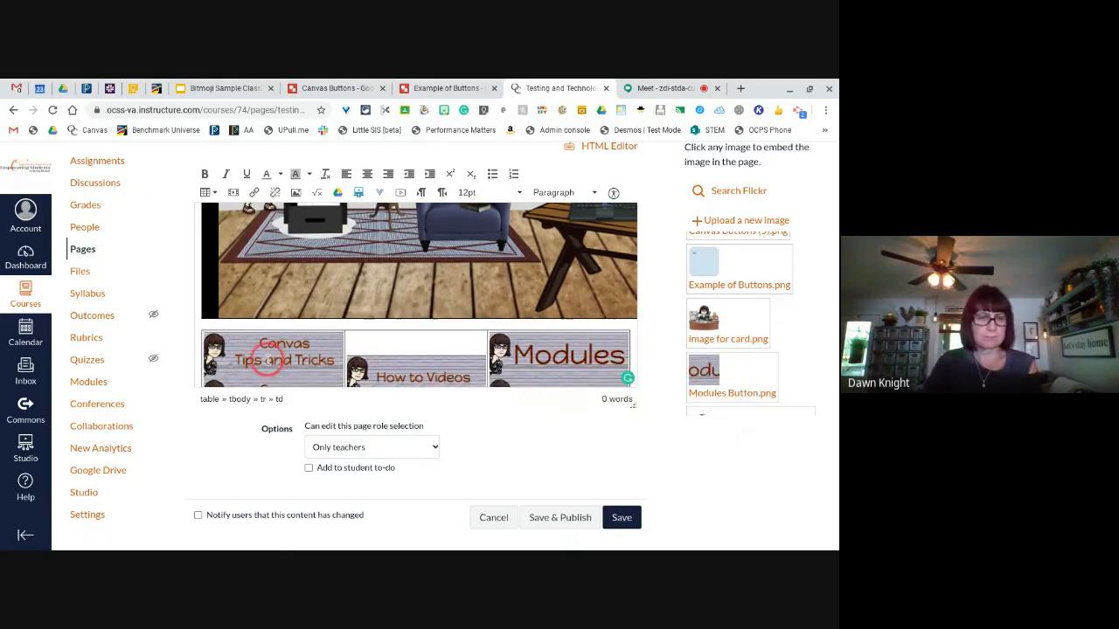
click(268, 359)
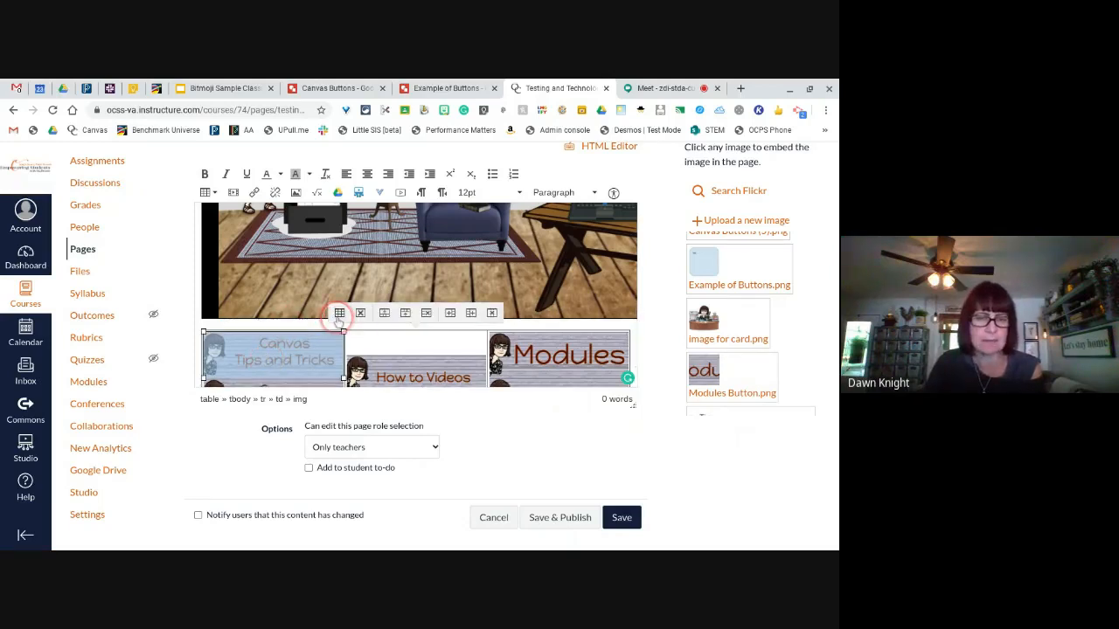
click(339, 314)
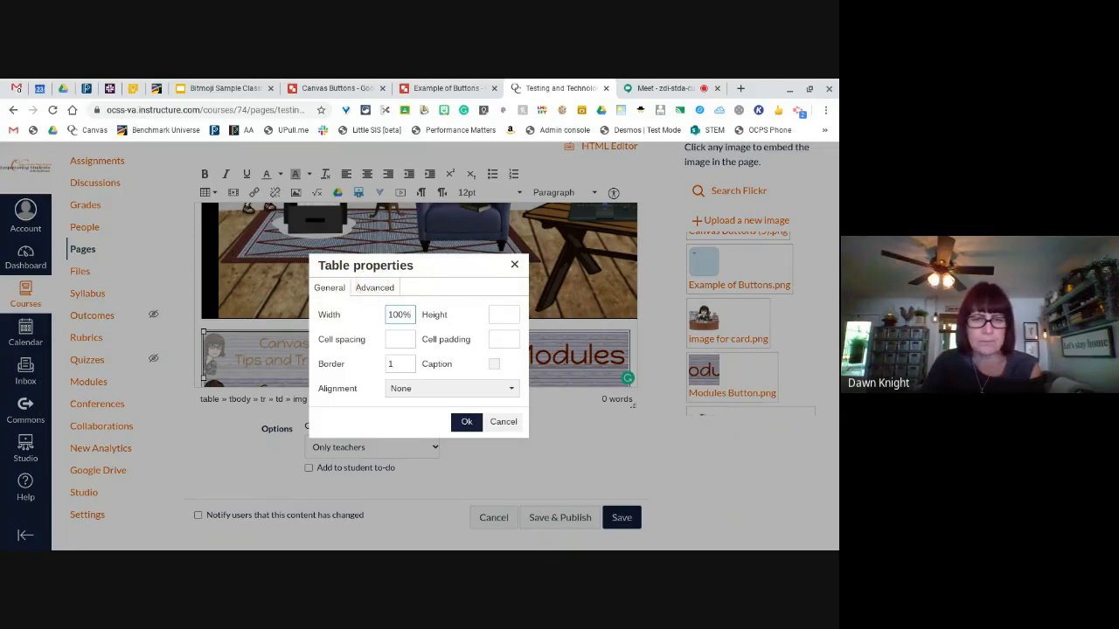
click(375, 288)
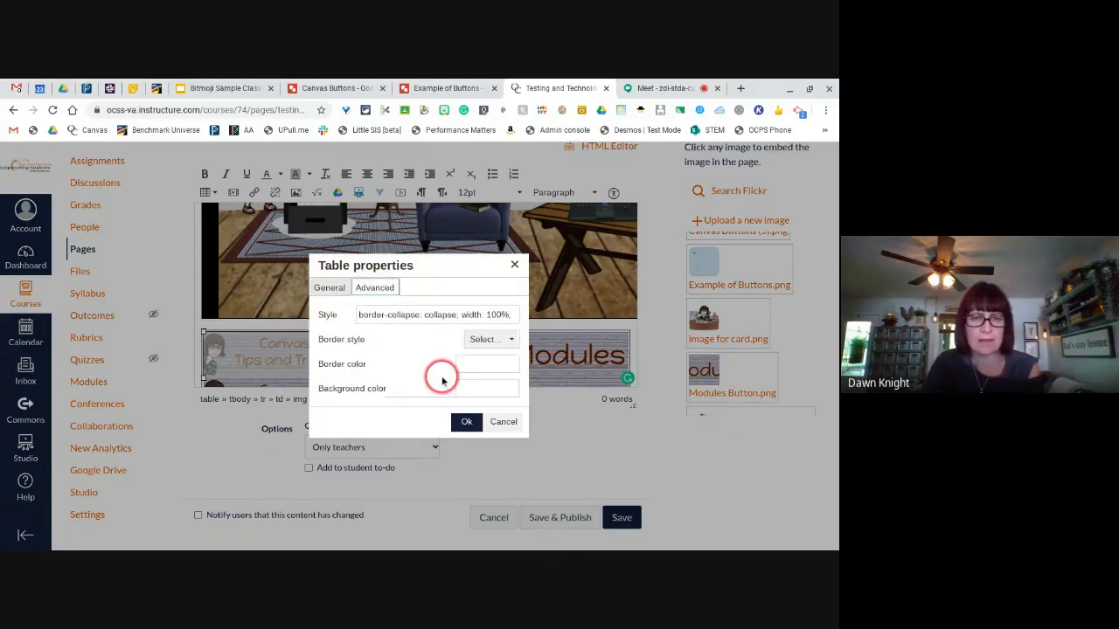
click(333, 286)
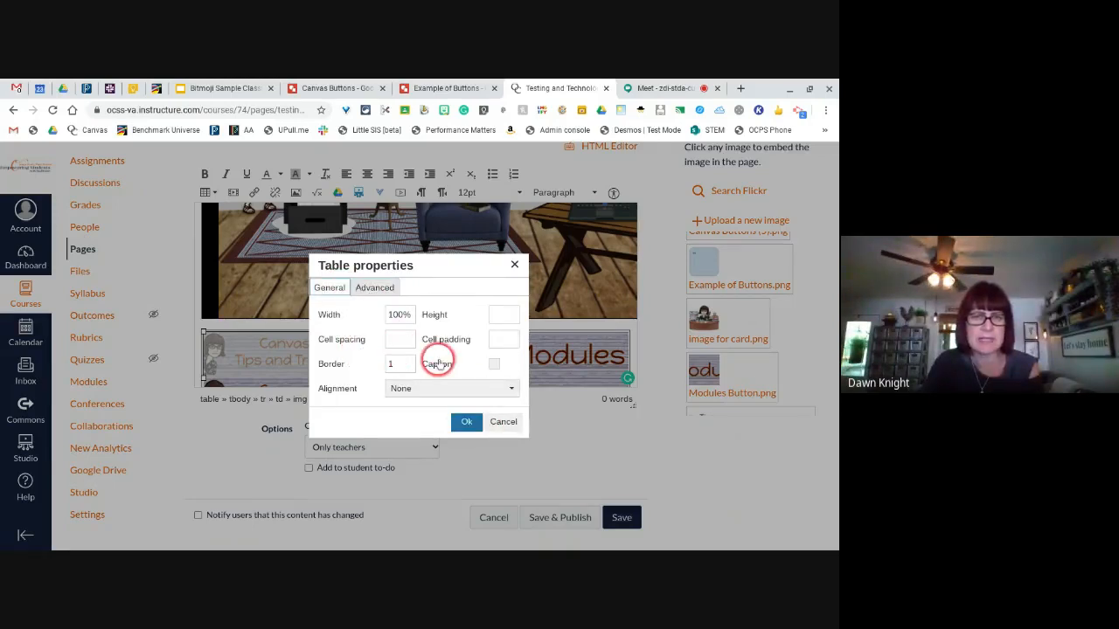
click(467, 423)
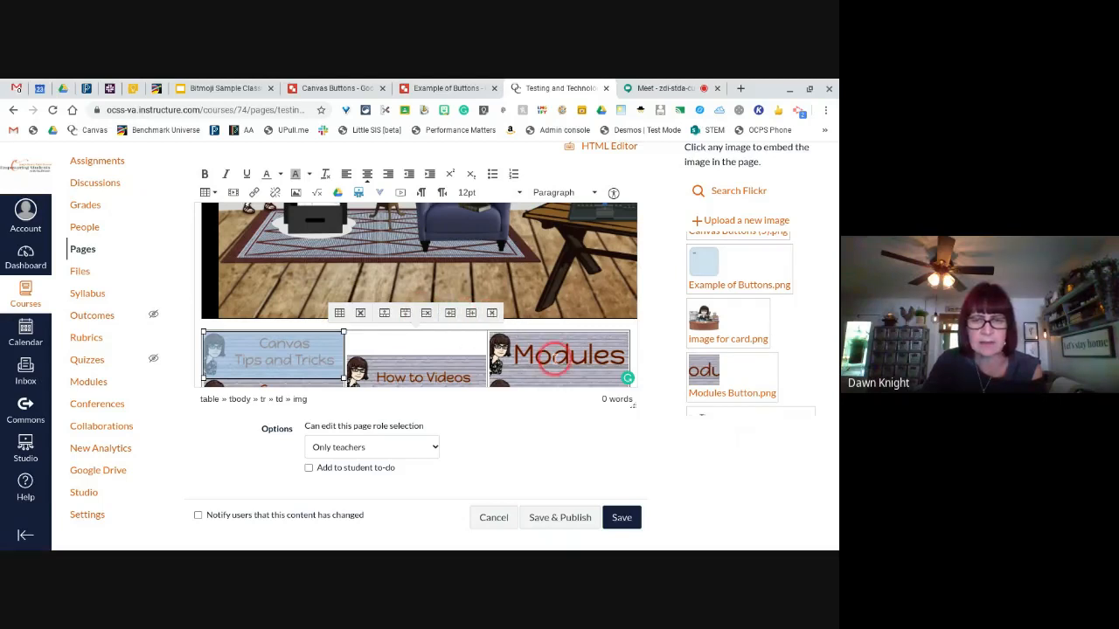
Delete the duplicate Canvas Tips and Tricks and Modules images from the table's first and third cells
click(557, 360)
drag(563, 351, 647, 349)
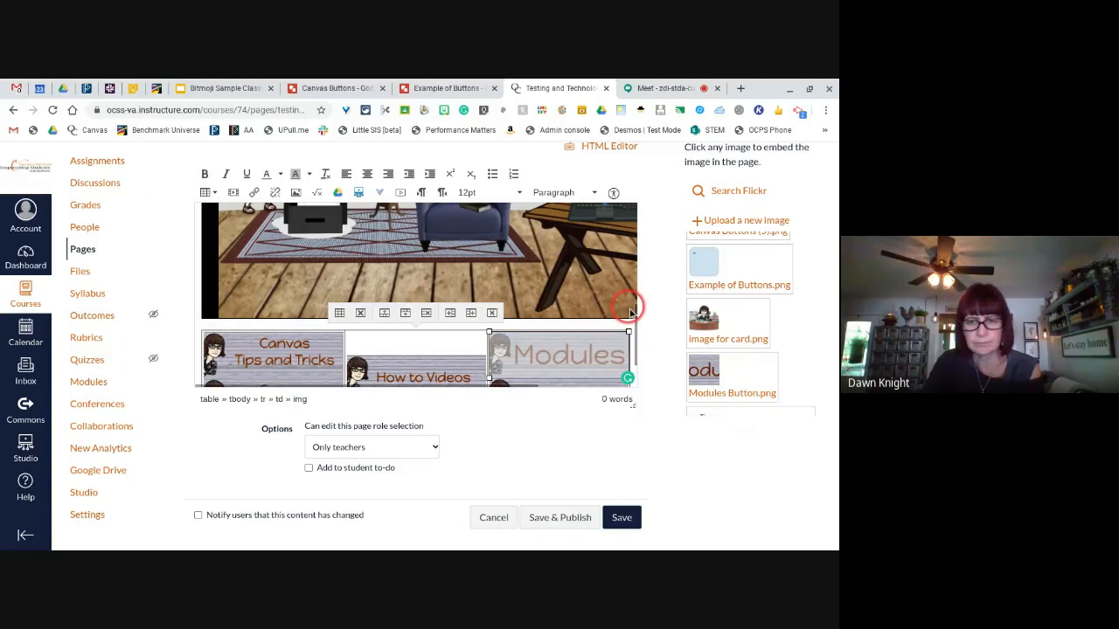
scroll(611, 360, down, 1)
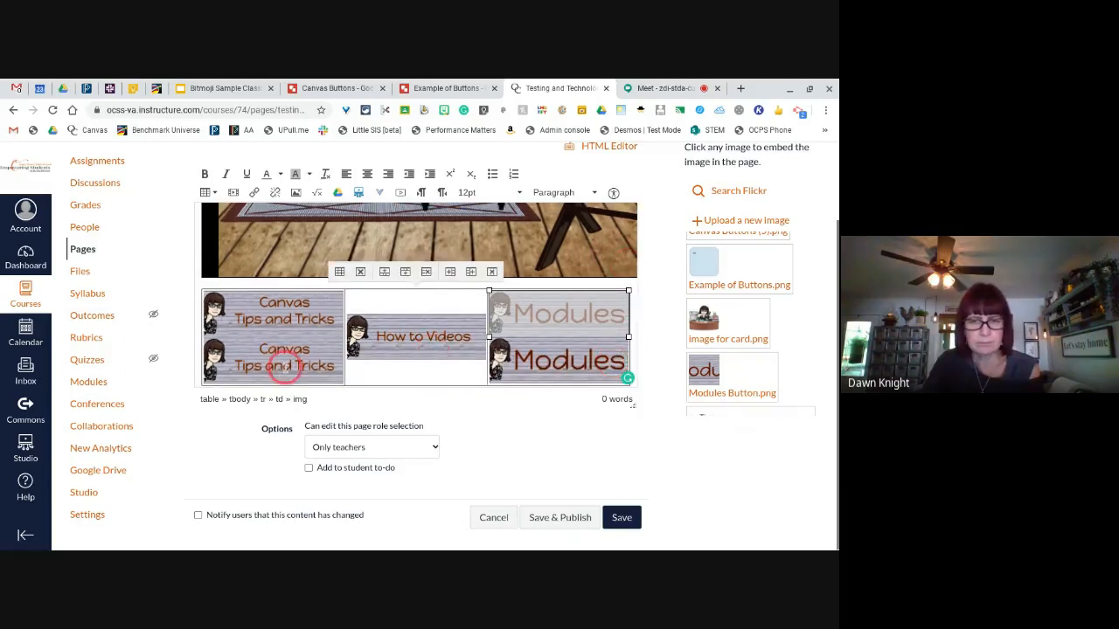
drag(284, 367, 431, 378)
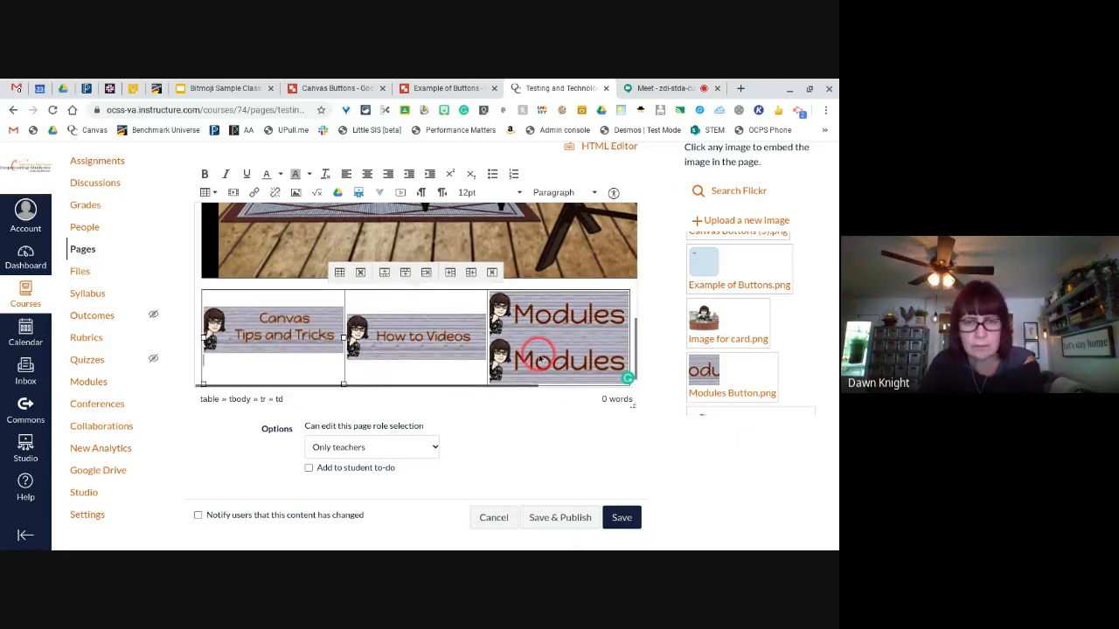
key(Delete)
scroll(612, 318, up, 1)
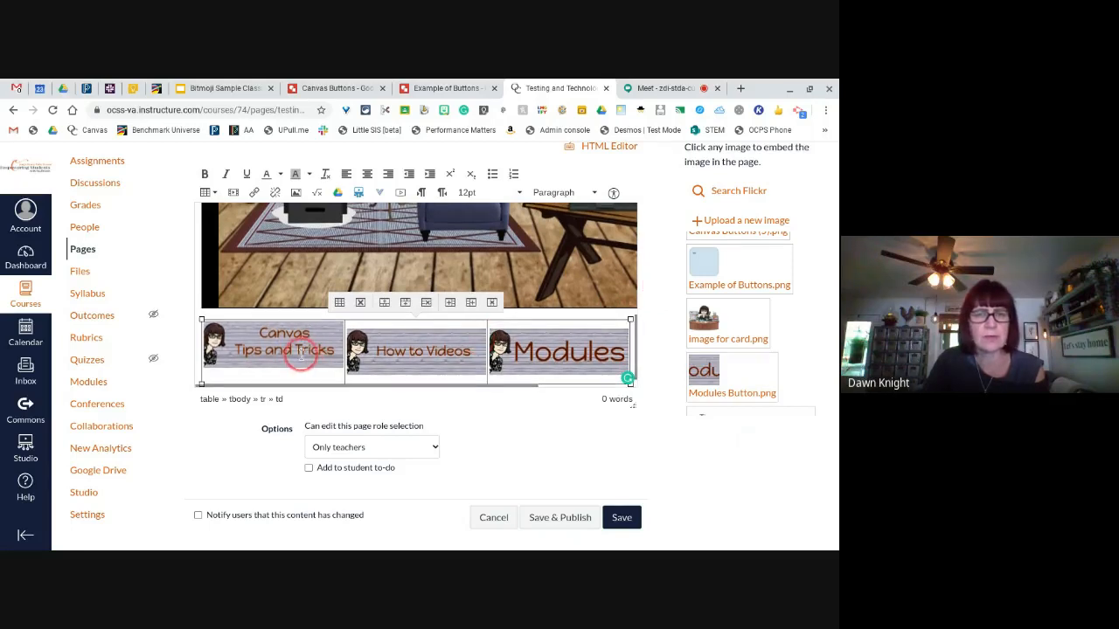
Undo the removal of the Canvas Tips and Tricks image from the table's first cell
drag(304, 356, 317, 351)
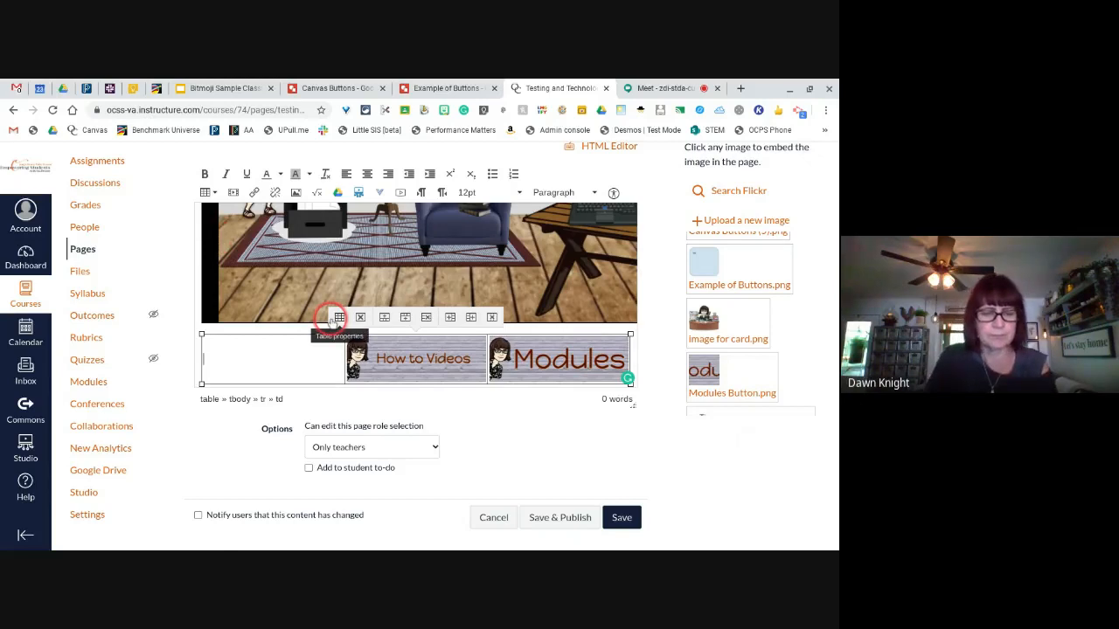
key(ctrl+z)
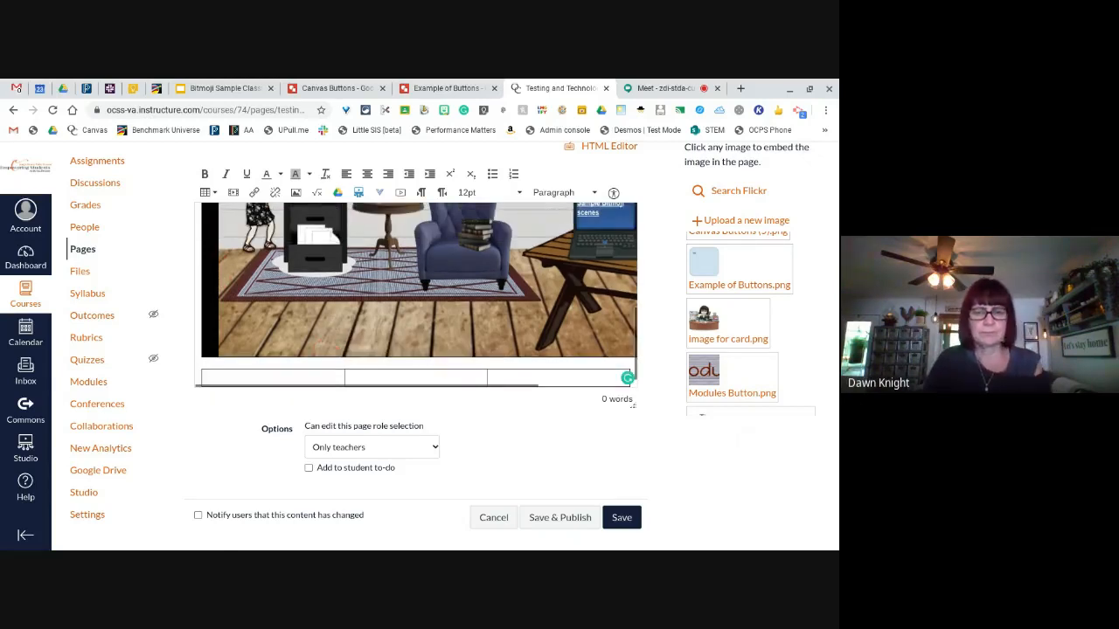
click(623, 527)
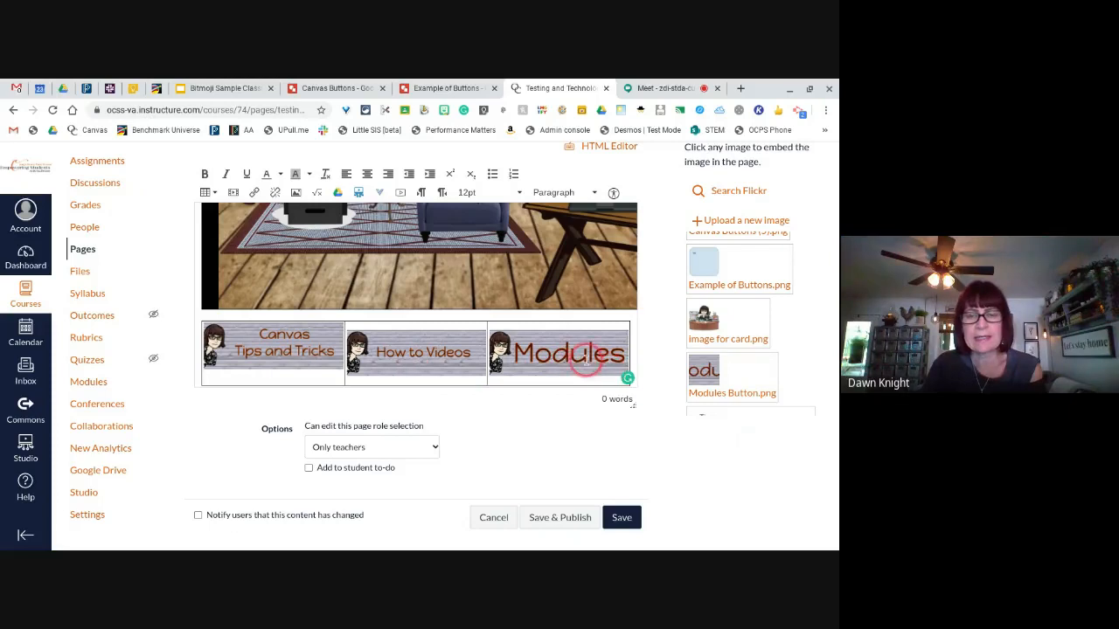
Select the Modules image in the third cell and examine the course pages, assignments and modules it can link to
click(587, 360)
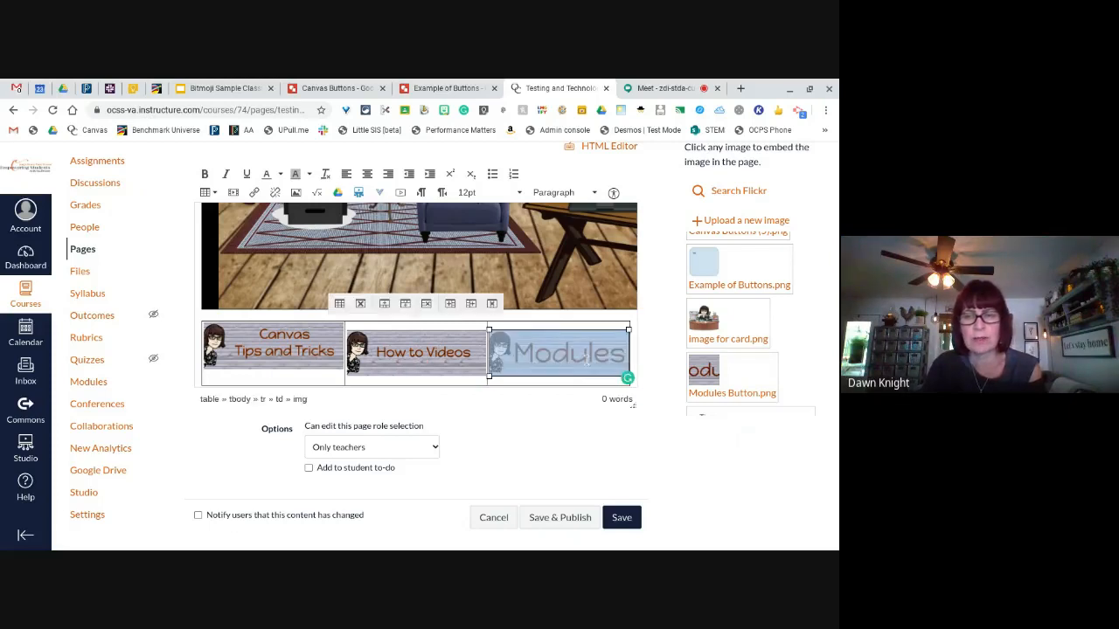
scroll(649, 337, up, 2)
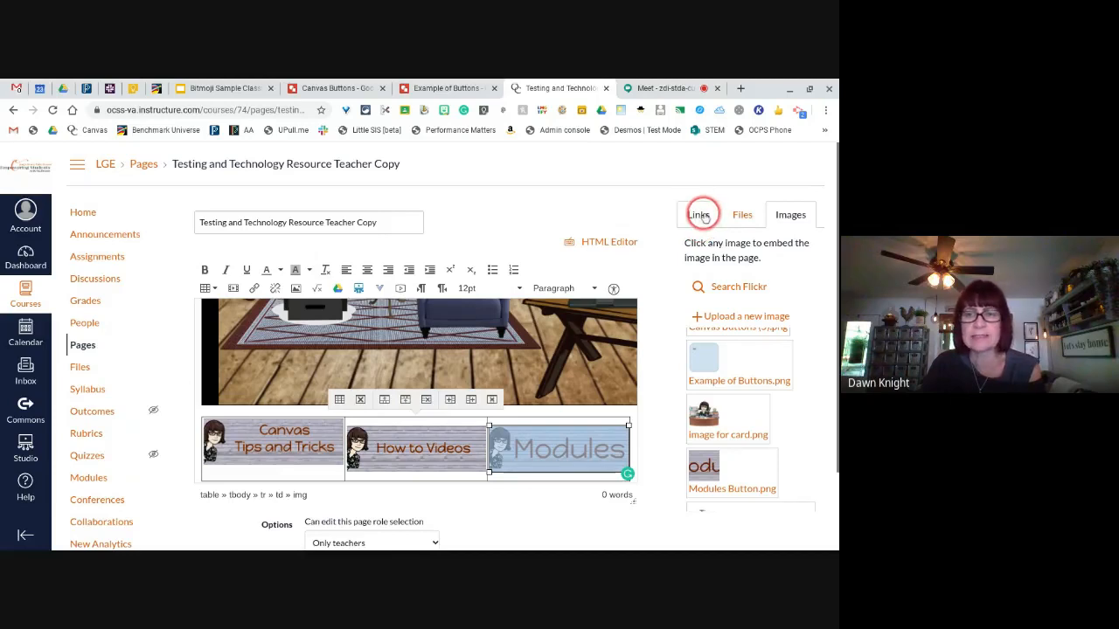
click(699, 215)
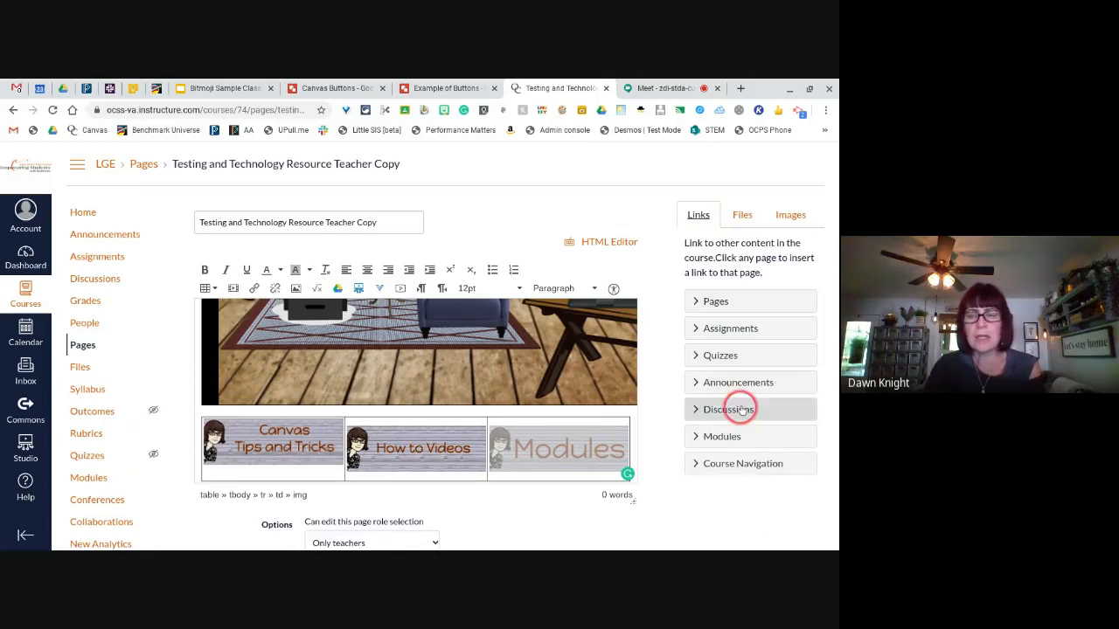
click(700, 306)
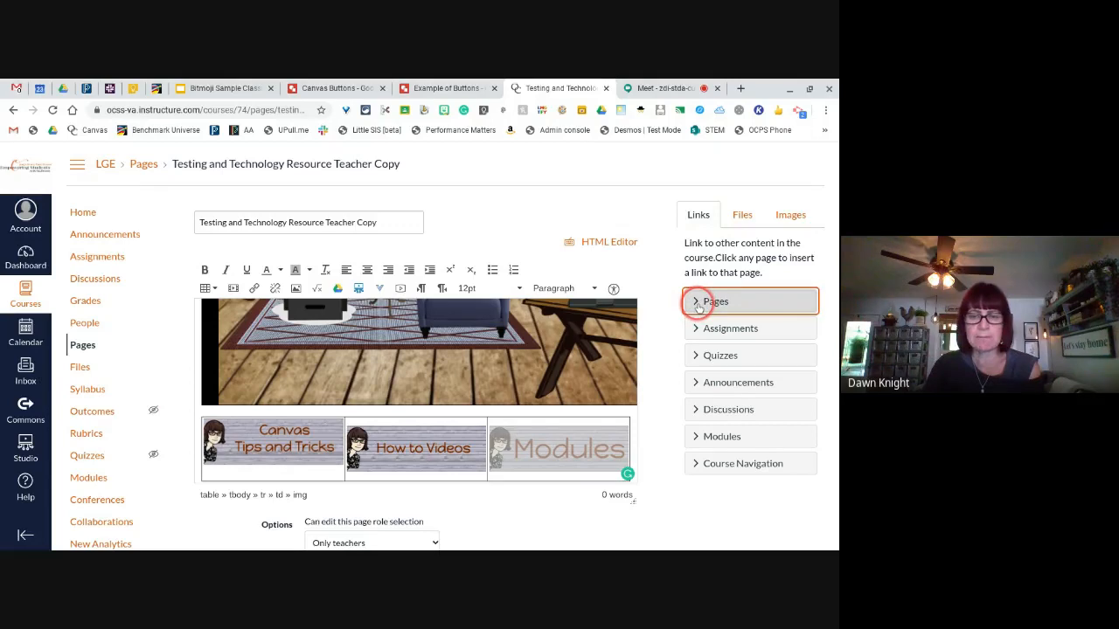
click(737, 397)
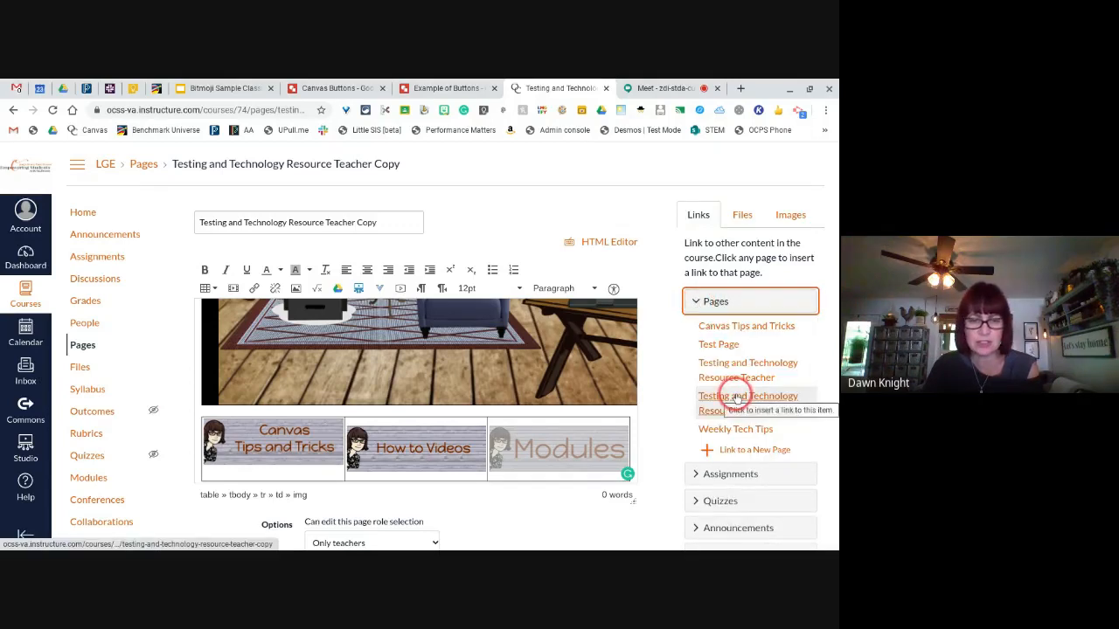
click(747, 451)
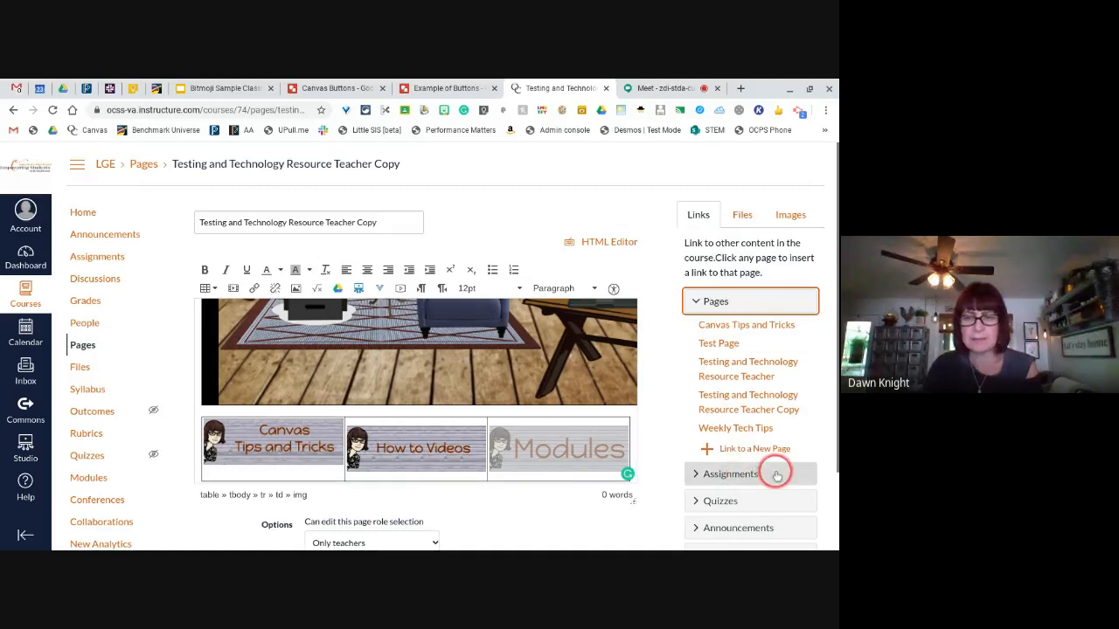
click(776, 474)
scroll(824, 358, down, 1)
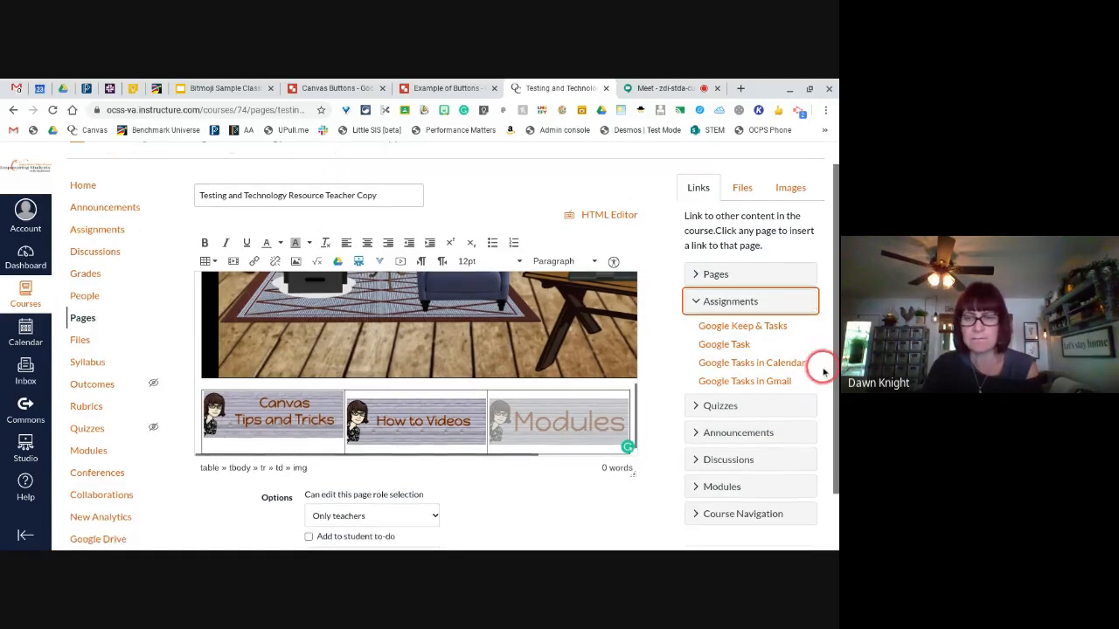
click(754, 474)
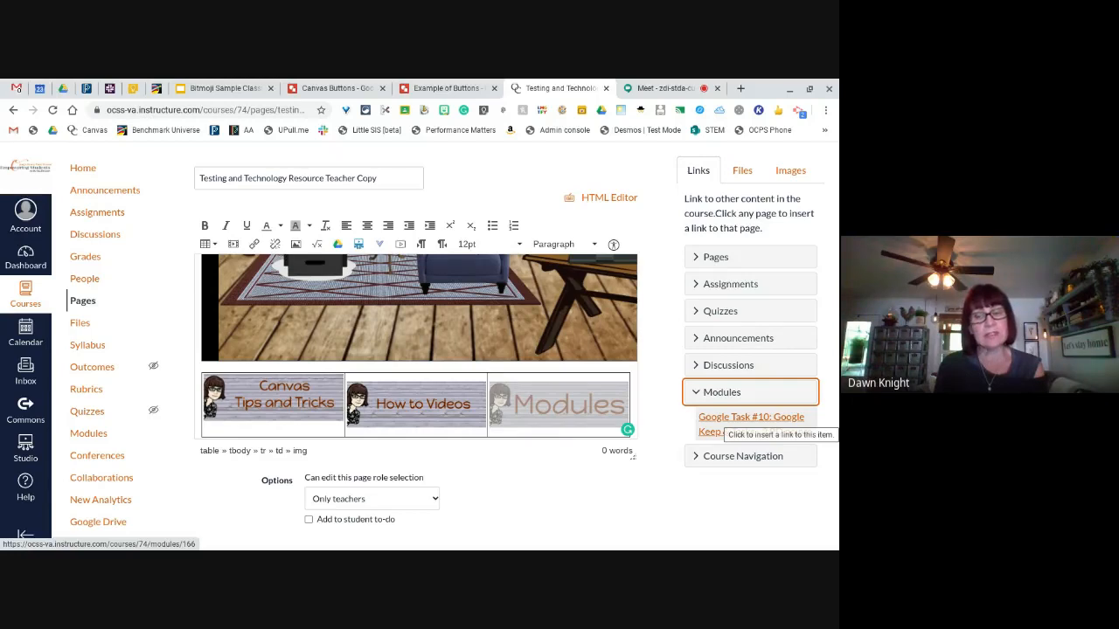
click(590, 400)
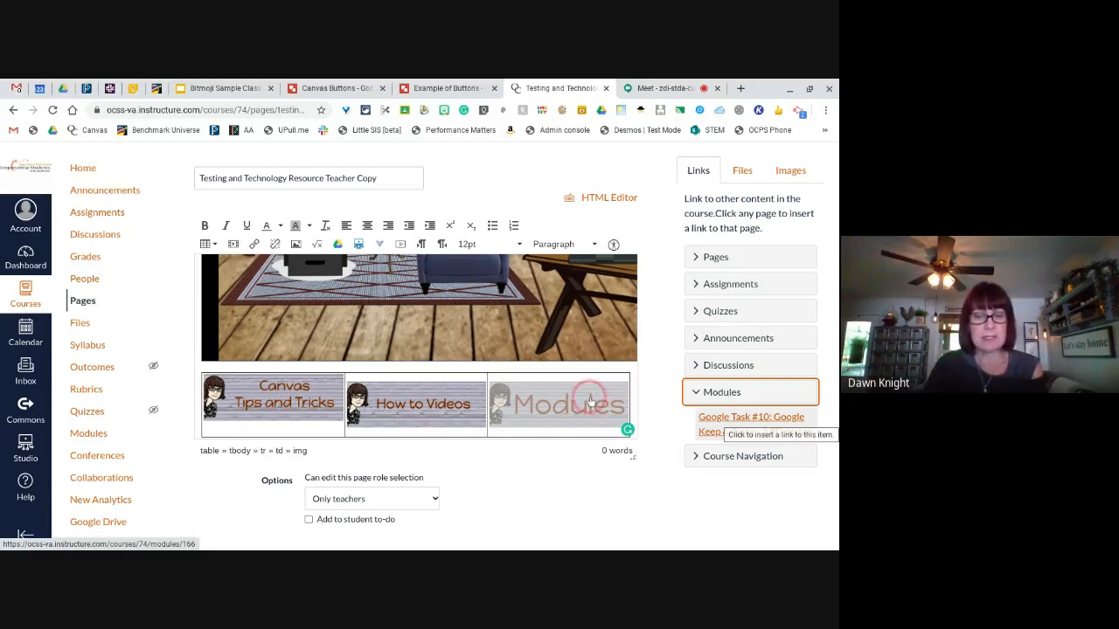
click(564, 404)
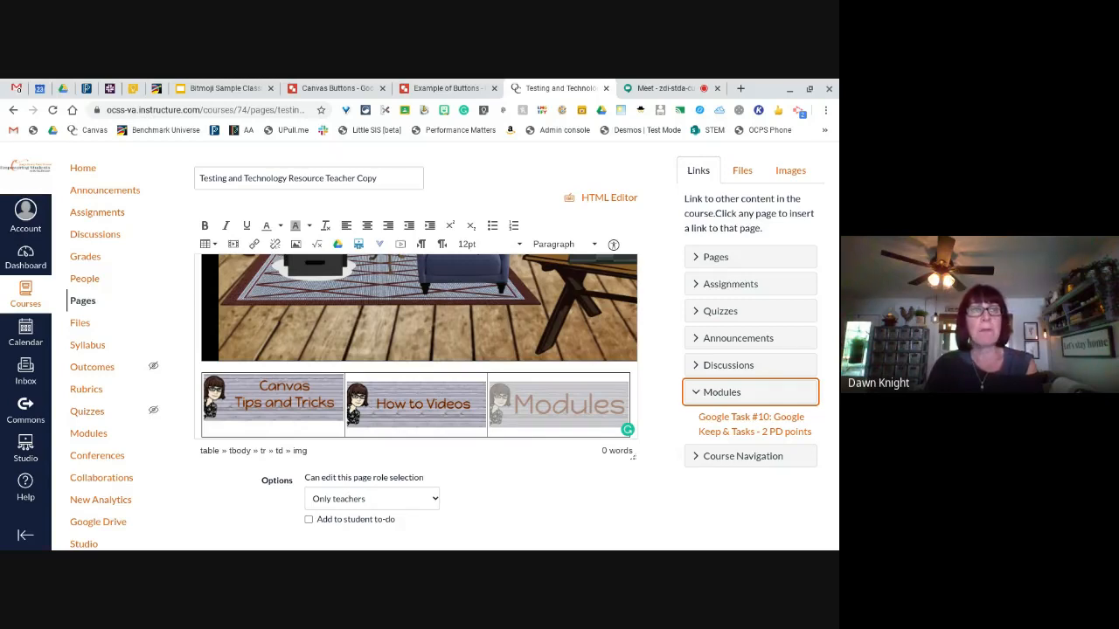
Link the Modules image to the Modules entry of the course navigation
click(753, 455)
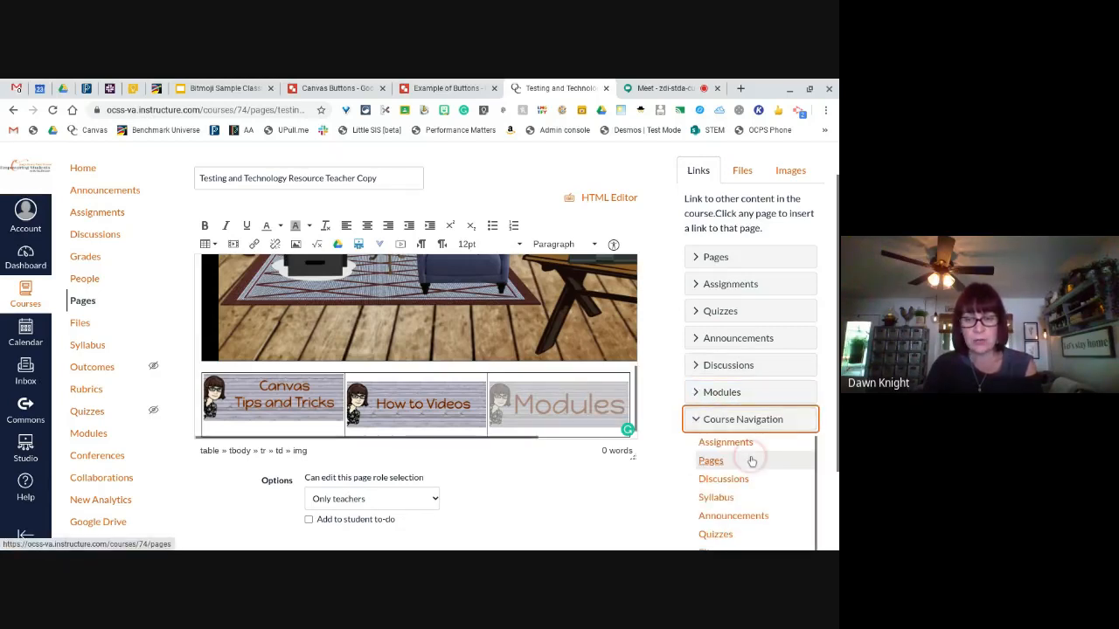
scroll(752, 477, down, 1)
scroll(747, 489, down, 2)
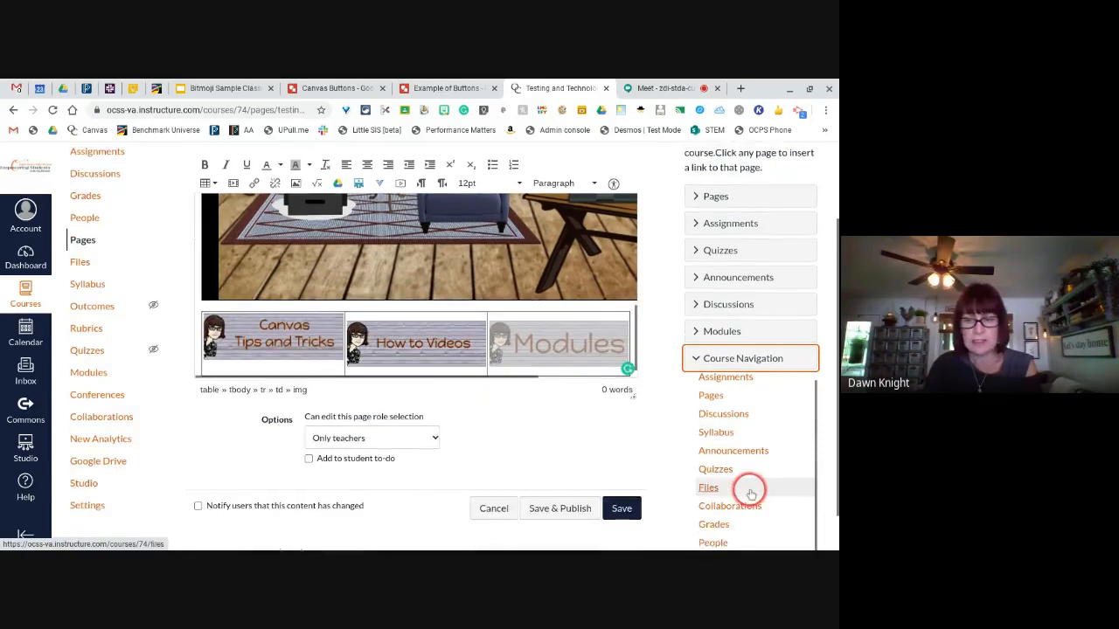
click(718, 515)
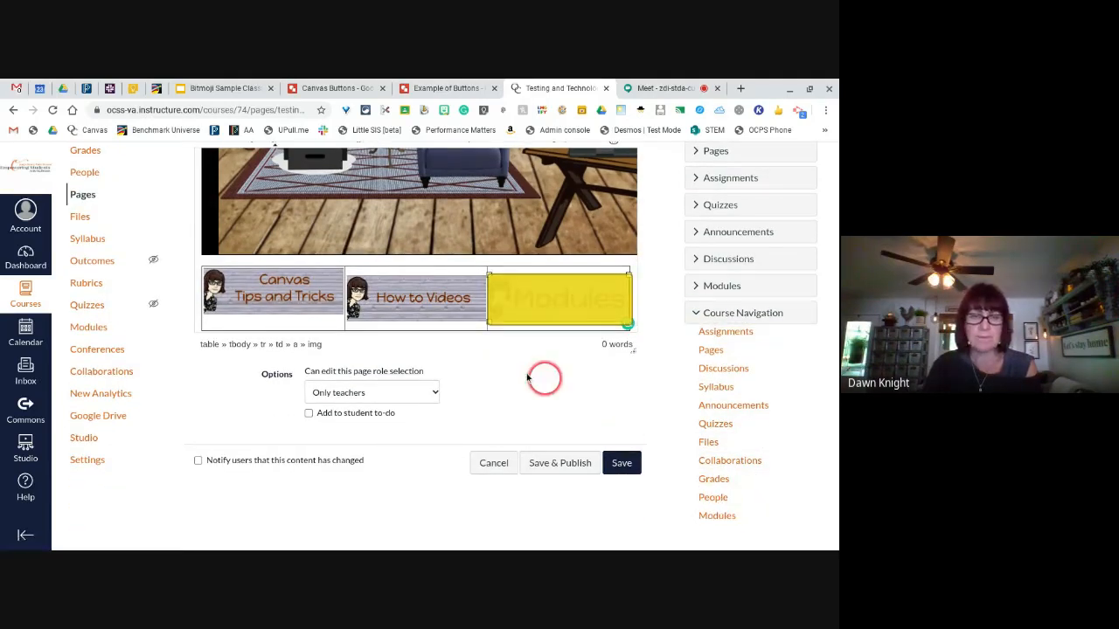
Link the Canvas Tips and Tricks image in the table's first cell to the course page Canvas Tips and Tricks
click(284, 292)
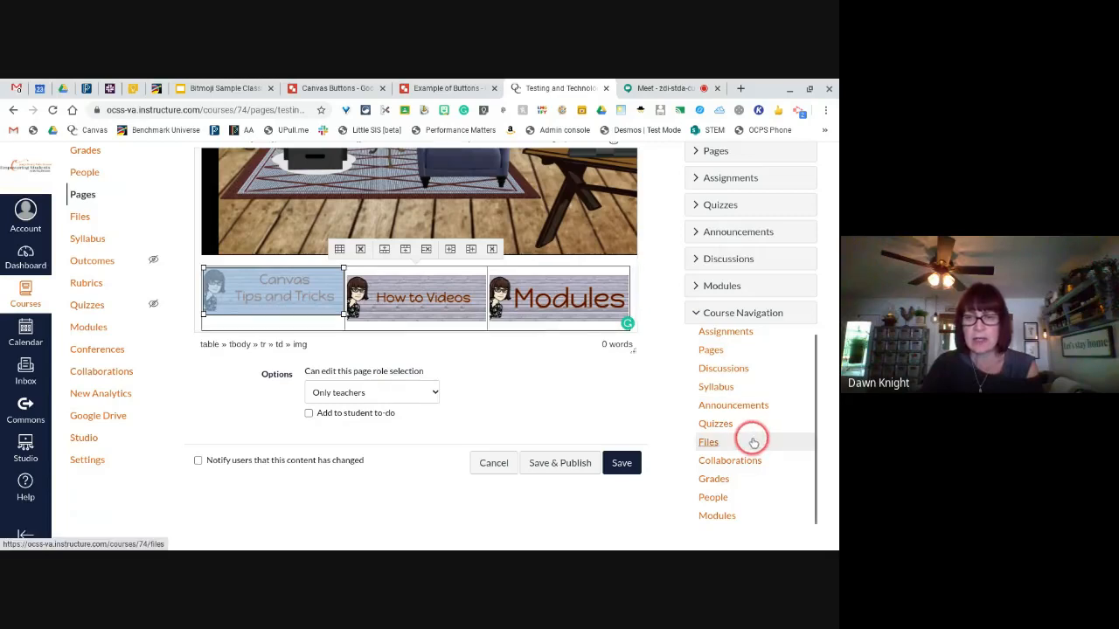
scroll(765, 288, up, 3)
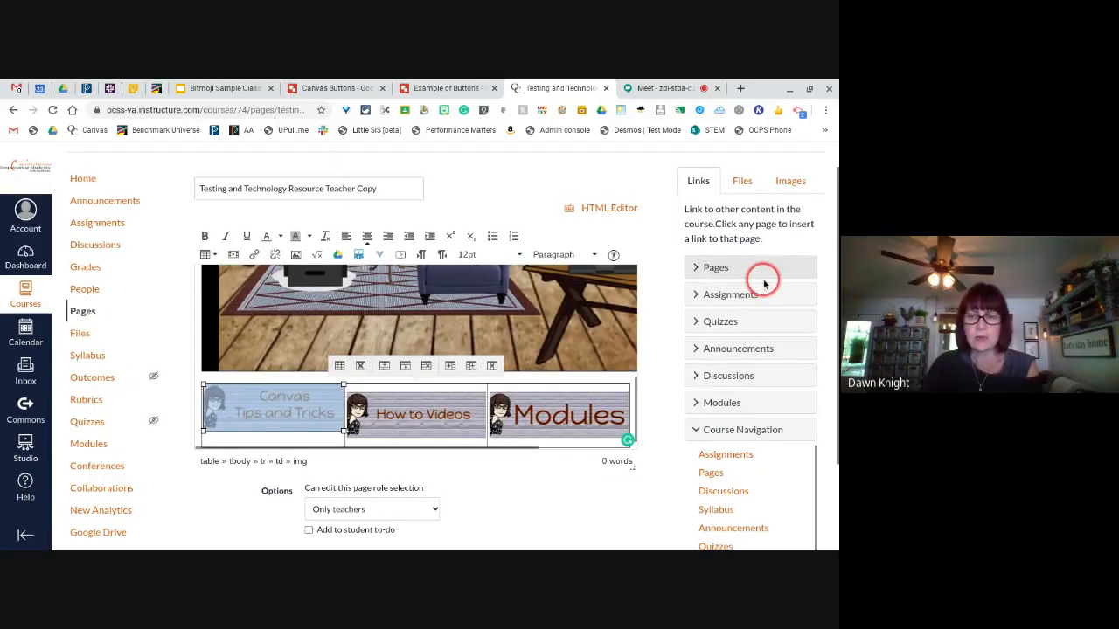
click(736, 270)
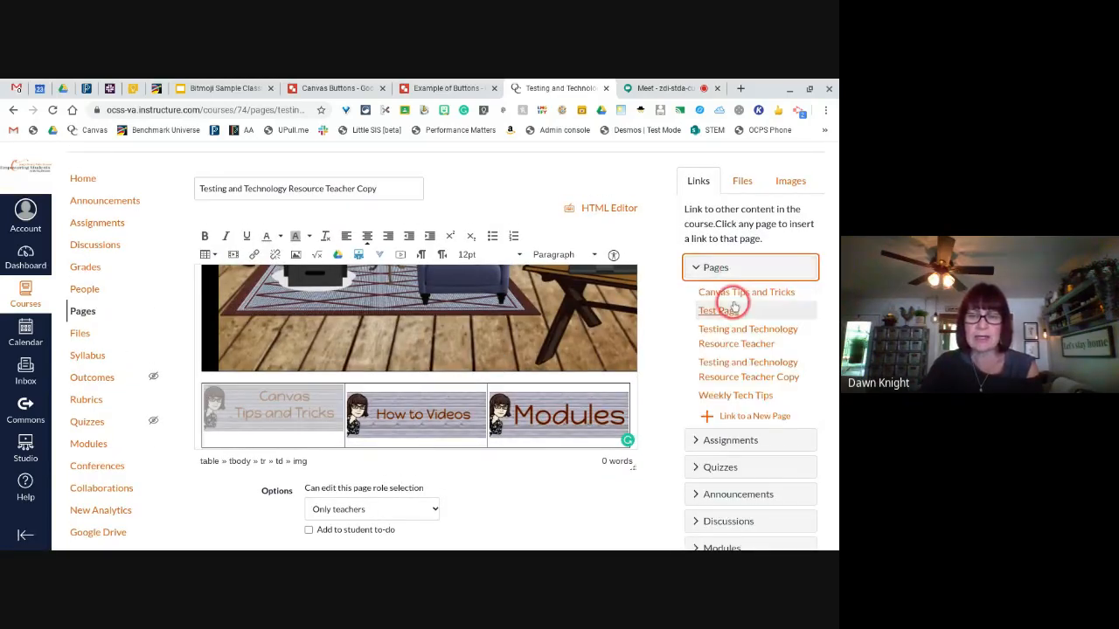
click(734, 295)
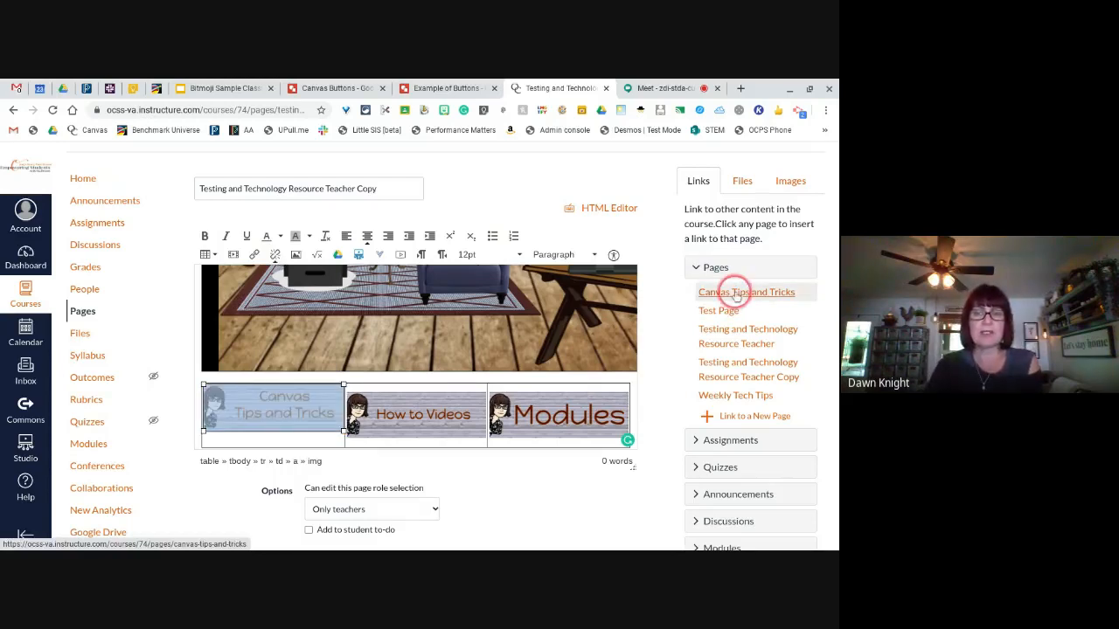
Leave the page editor and open the course's home page
scroll(631, 291, up, 1)
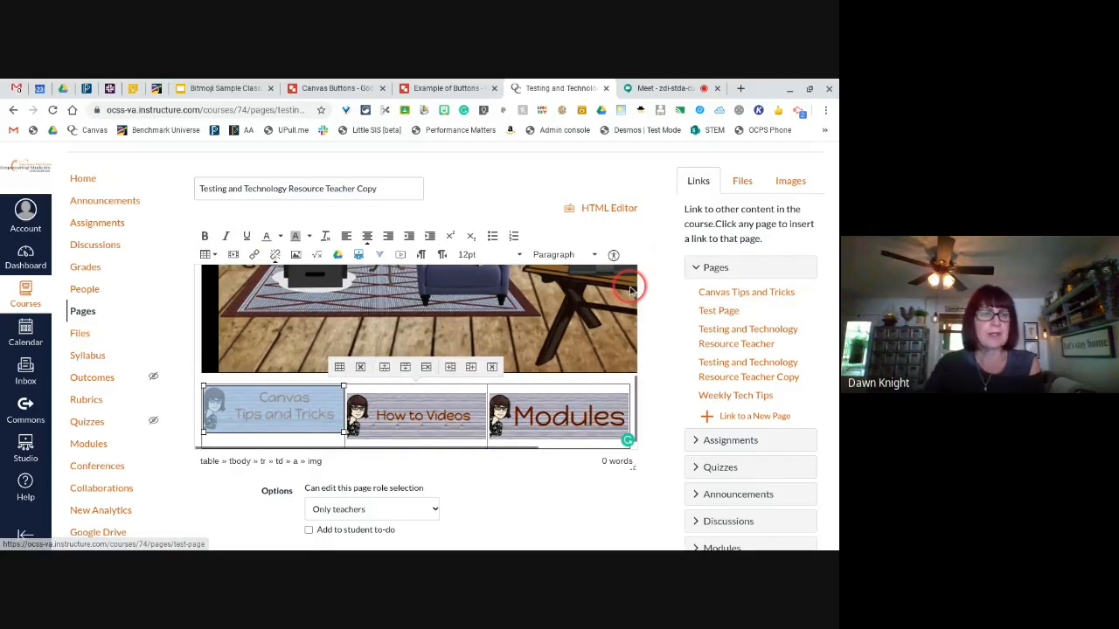
scroll(631, 291, up, 3)
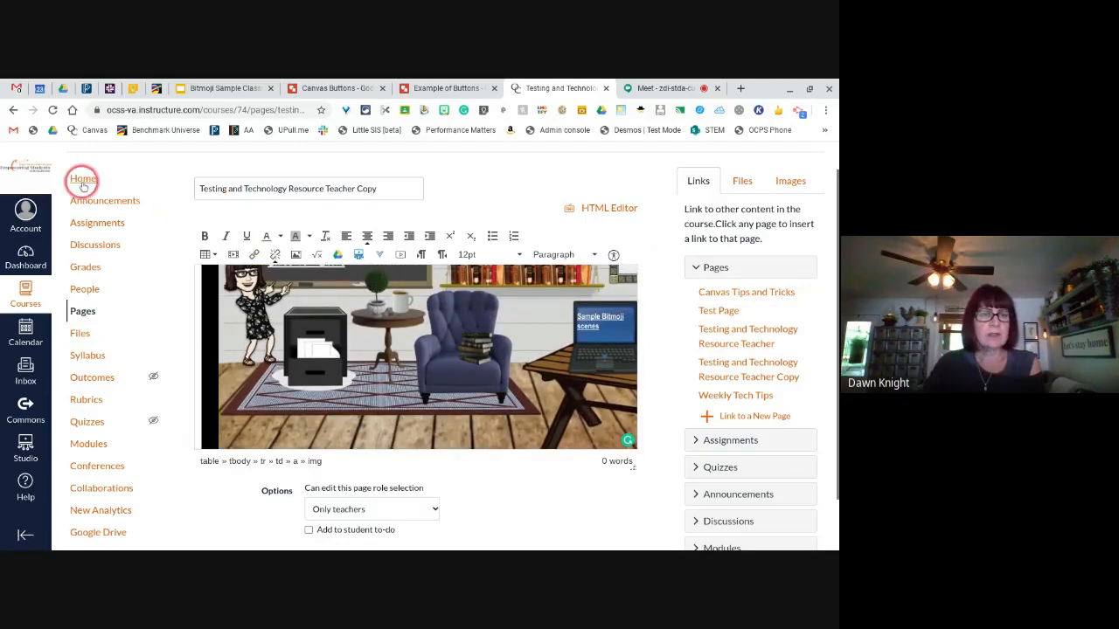
click(236, 308)
click(525, 181)
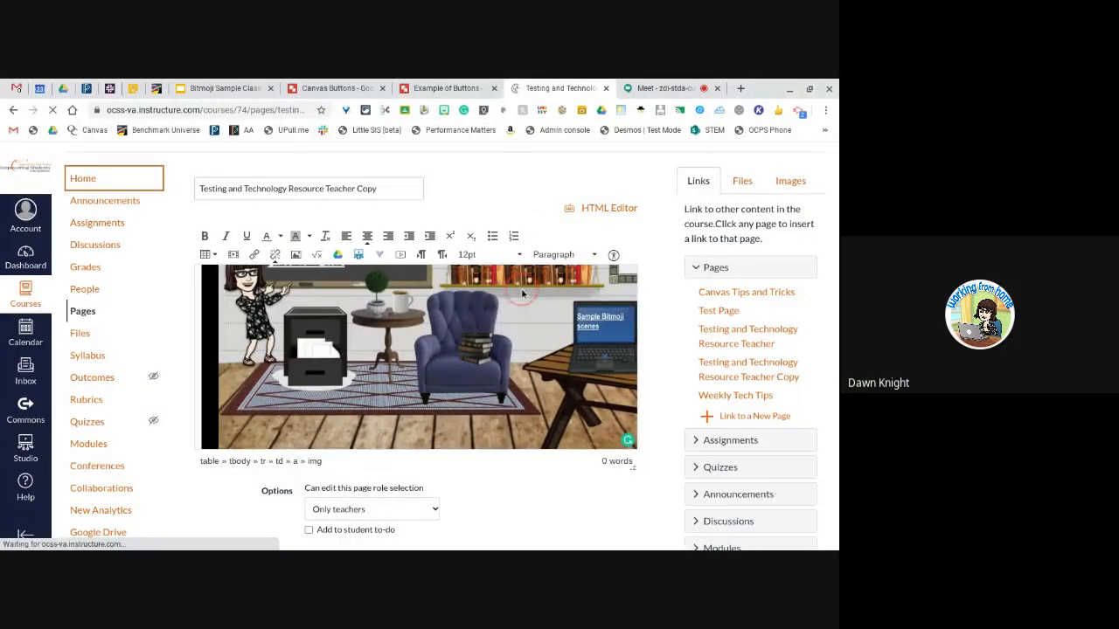
click(98, 179)
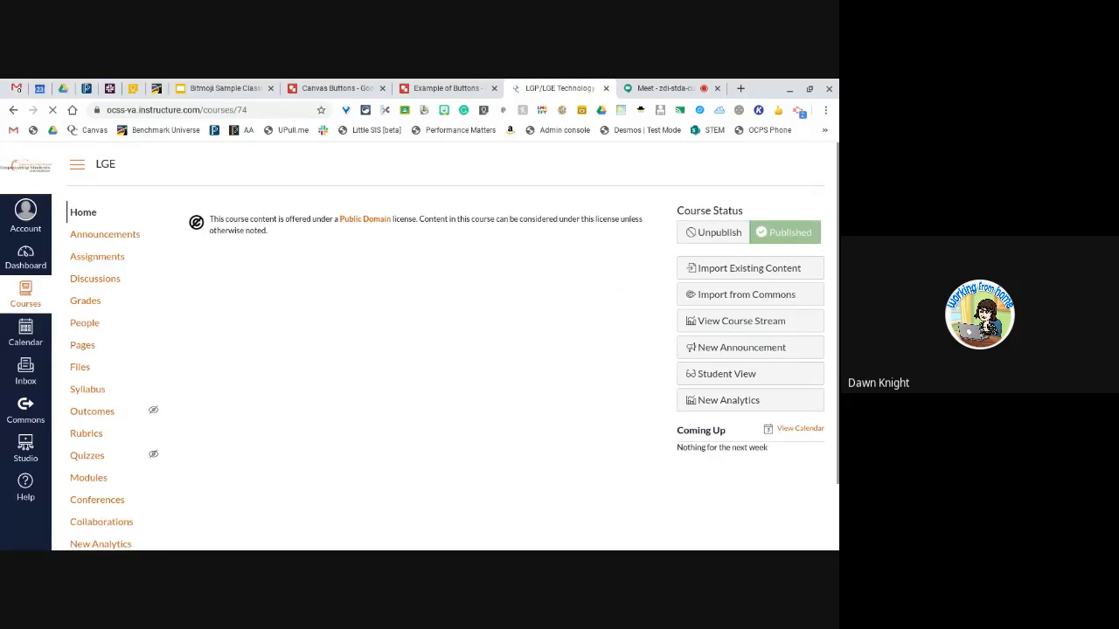
click(529, 288)
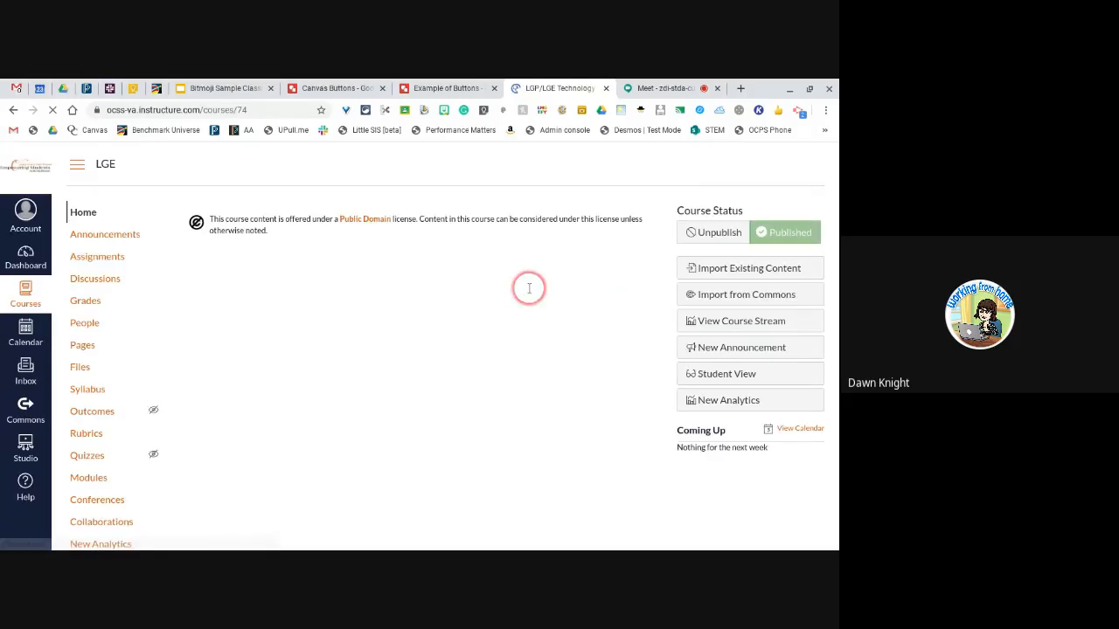
click(501, 326)
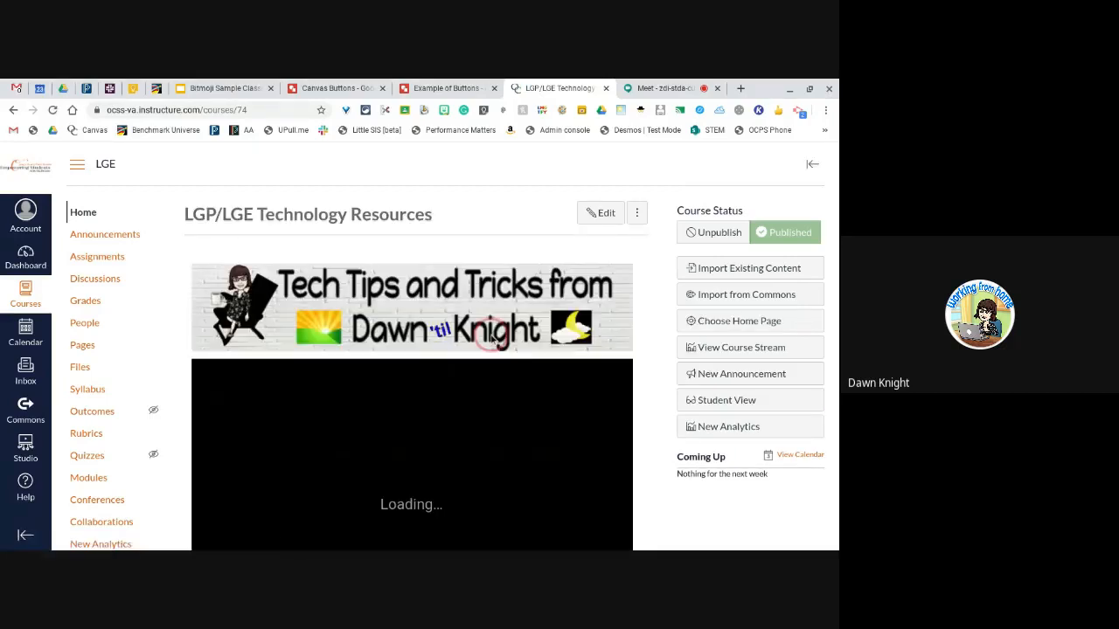
Test the Modules button below the classroom scene and look through the page it links to
scroll(492, 340, down, 3)
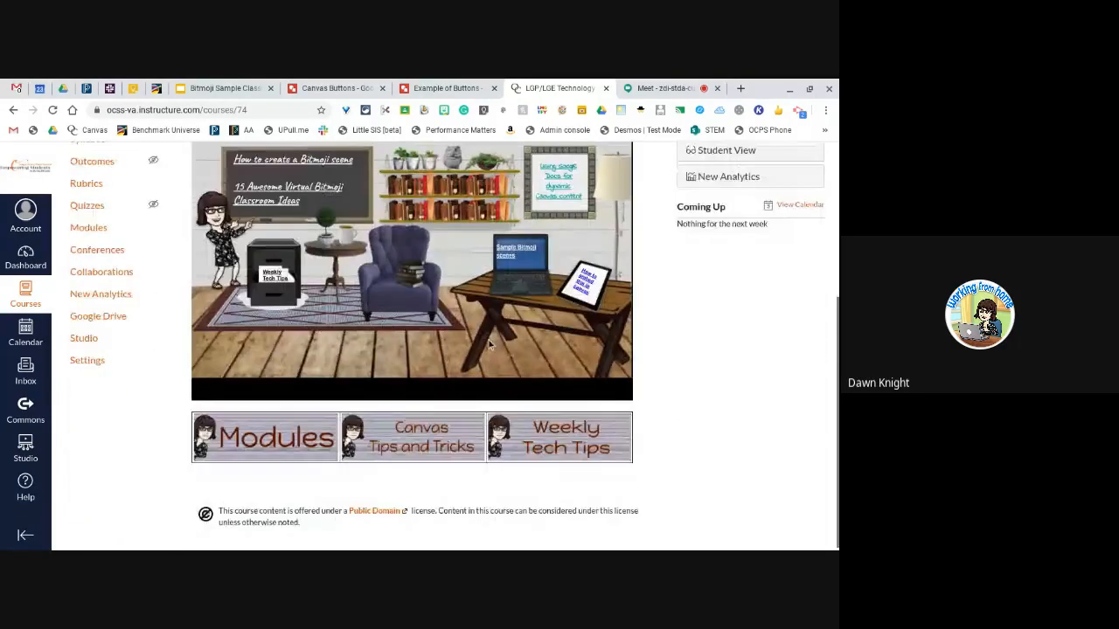
click(274, 447)
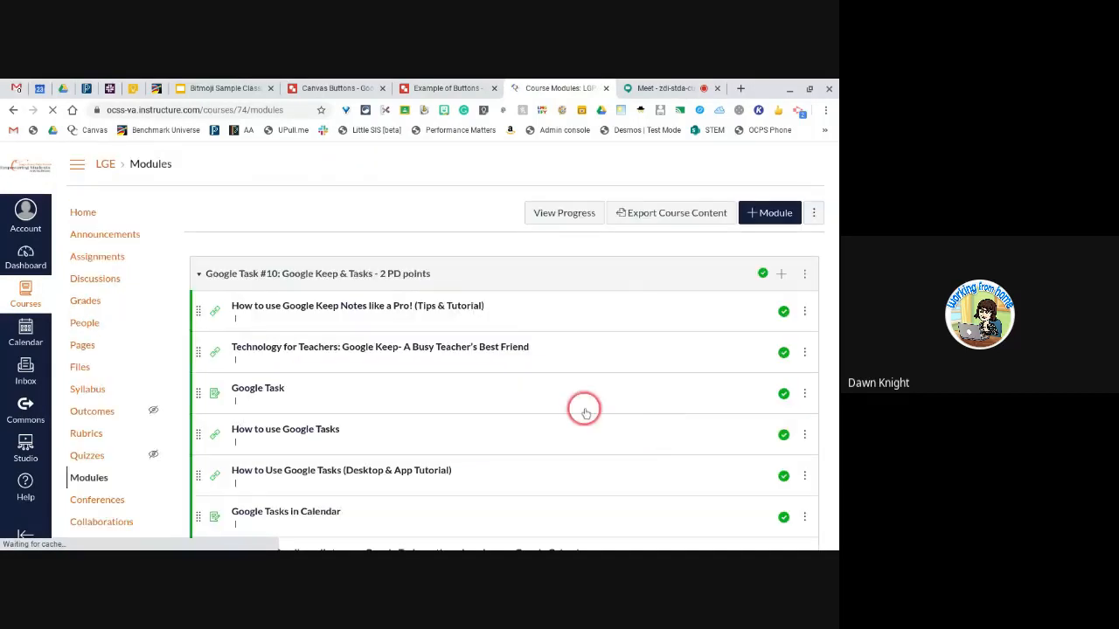
scroll(585, 417, down, 1)
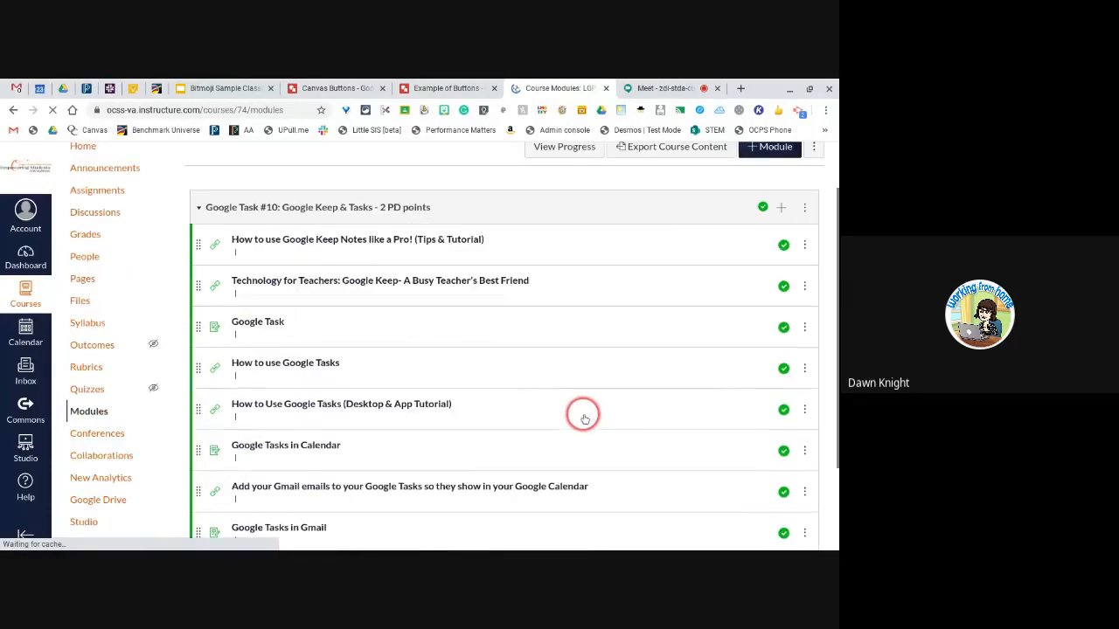
Return to the course home page and open it for editing at the row of button images
click(9, 109)
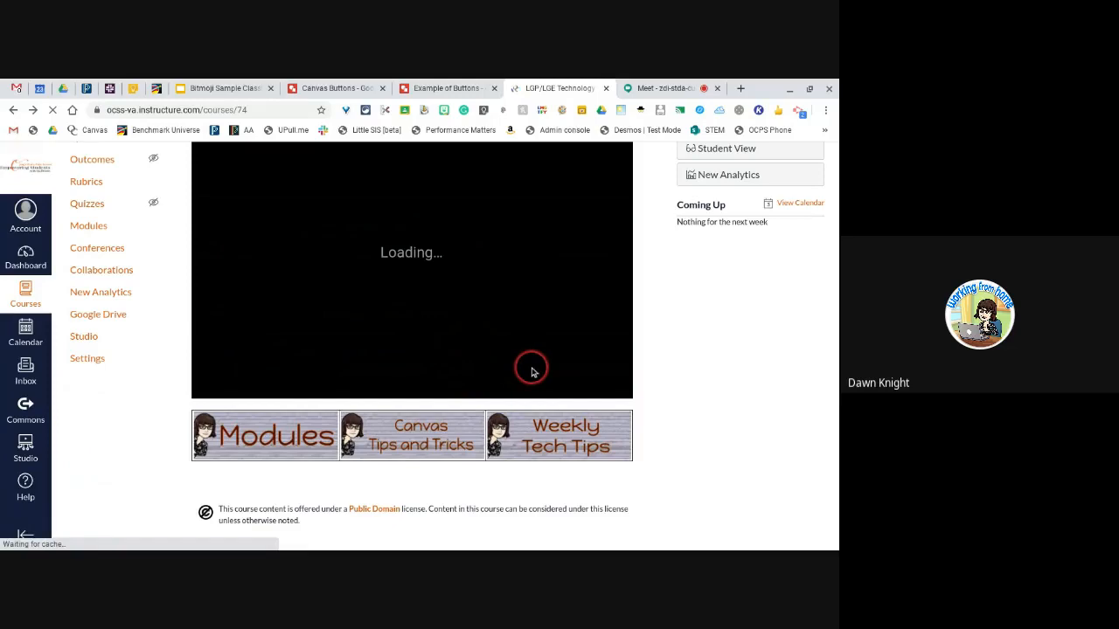
scroll(669, 339, up, 1)
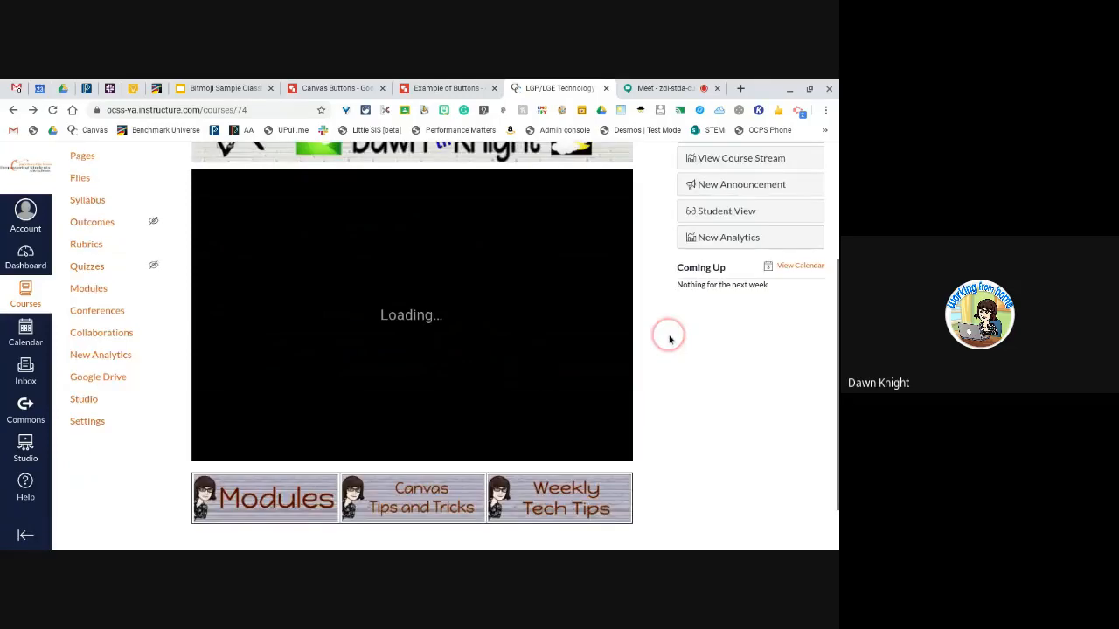
scroll(668, 339, up, 4)
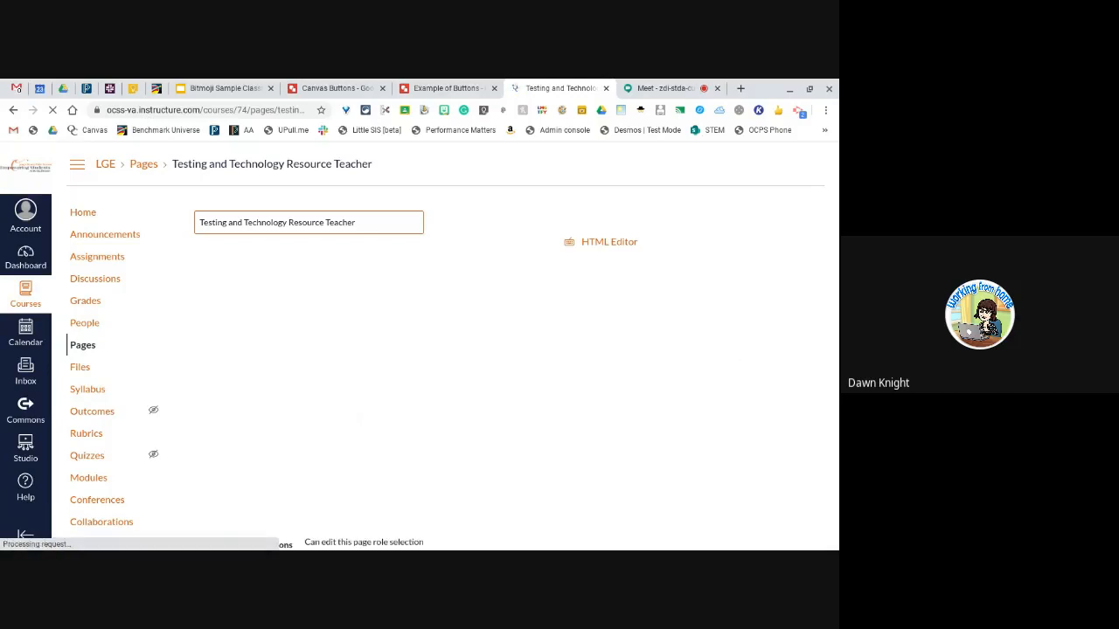
click(744, 347)
click(658, 346)
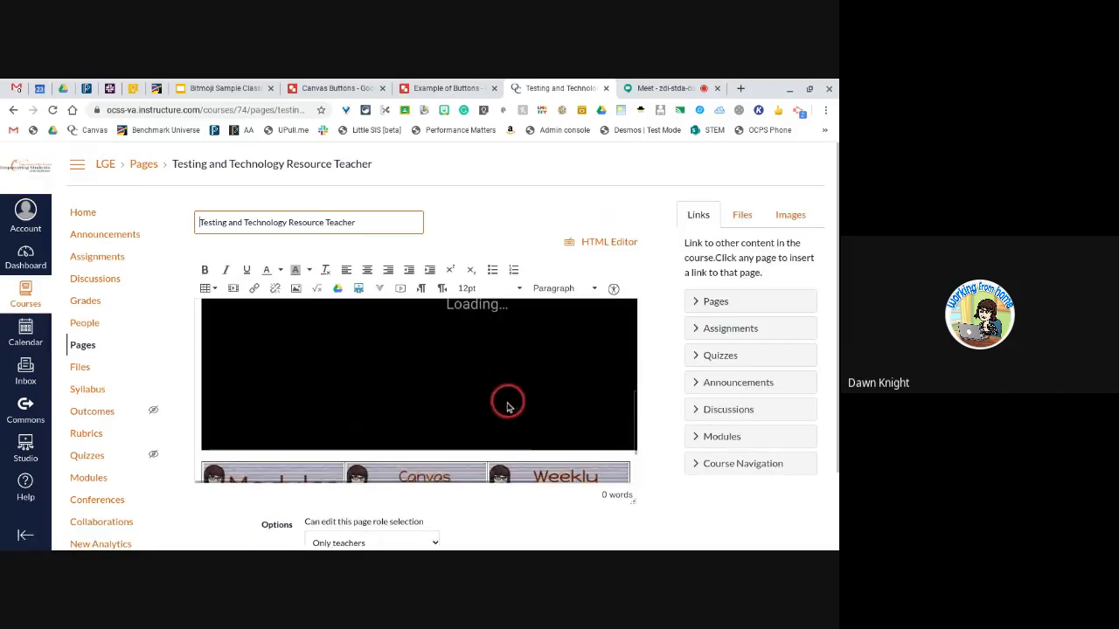
scroll(664, 409, down, 1)
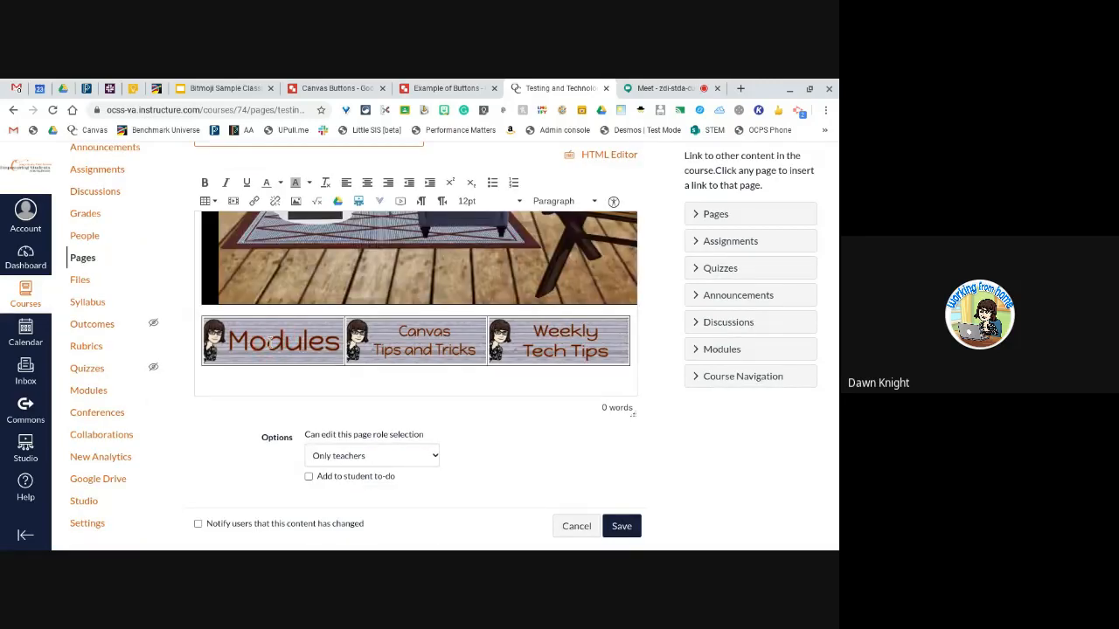
Link the Modules image to the module "Google Task #10: Google Keep & Tasks - 2 PD points" and save the page
click(278, 343)
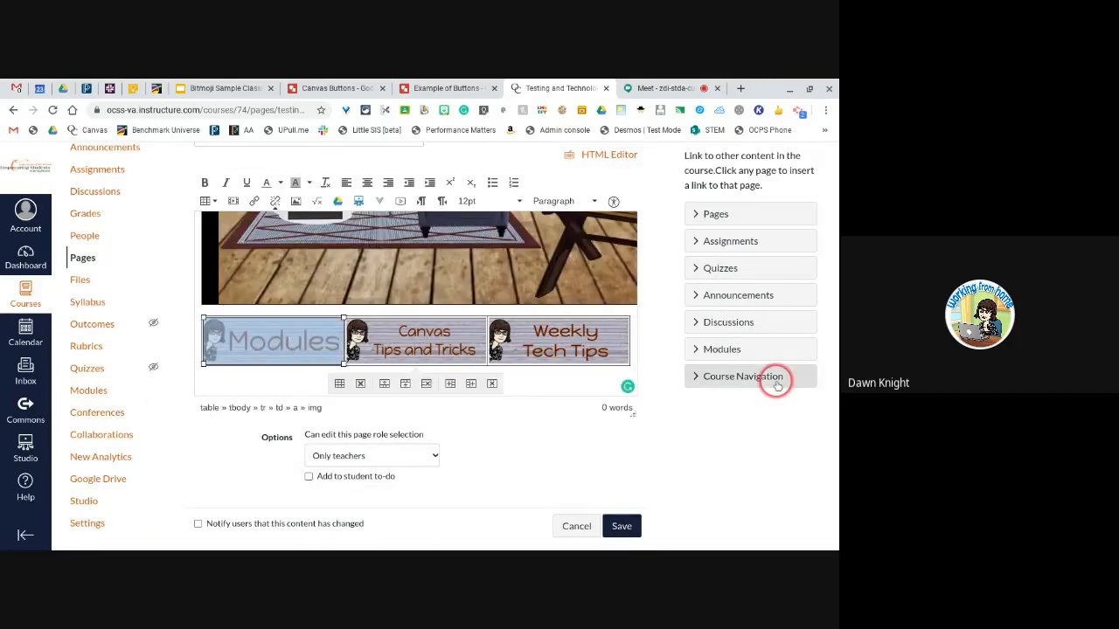
click(711, 356)
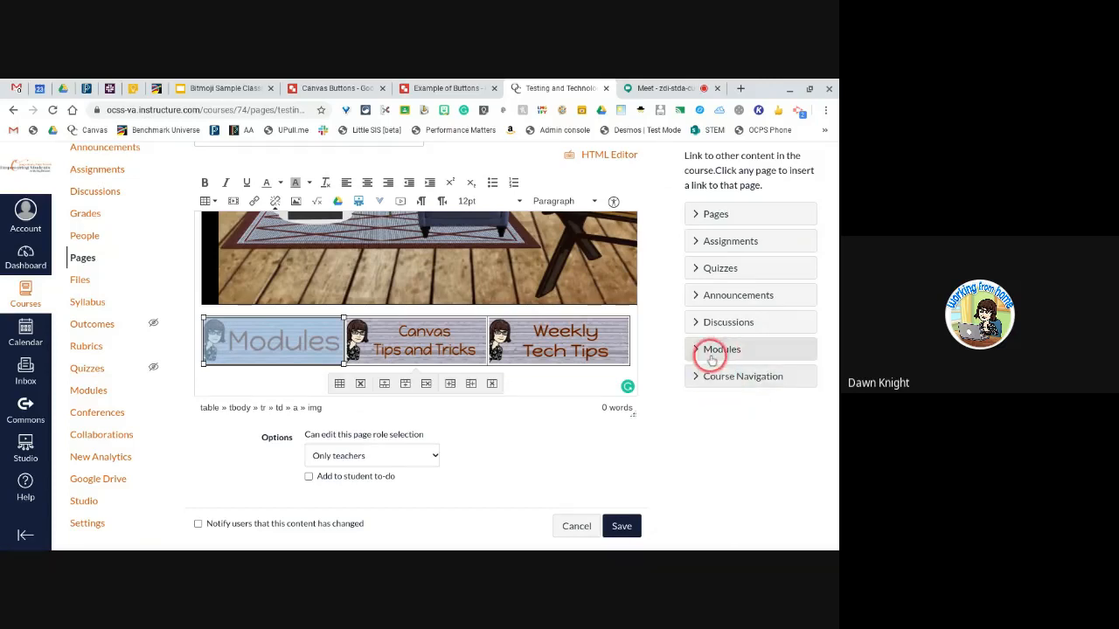
click(711, 354)
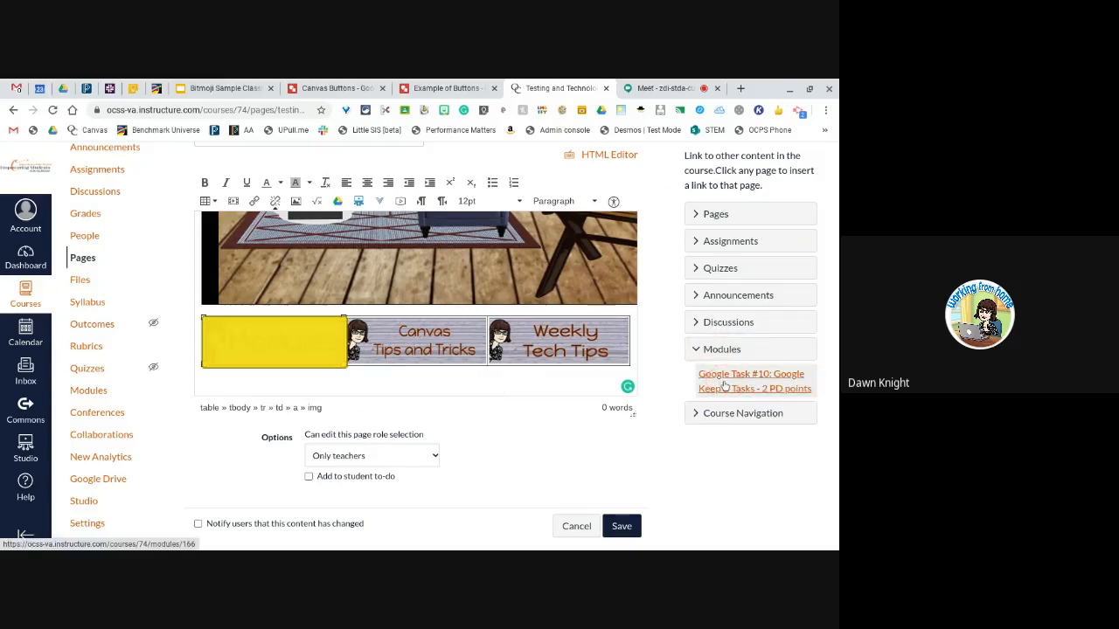
click(622, 526)
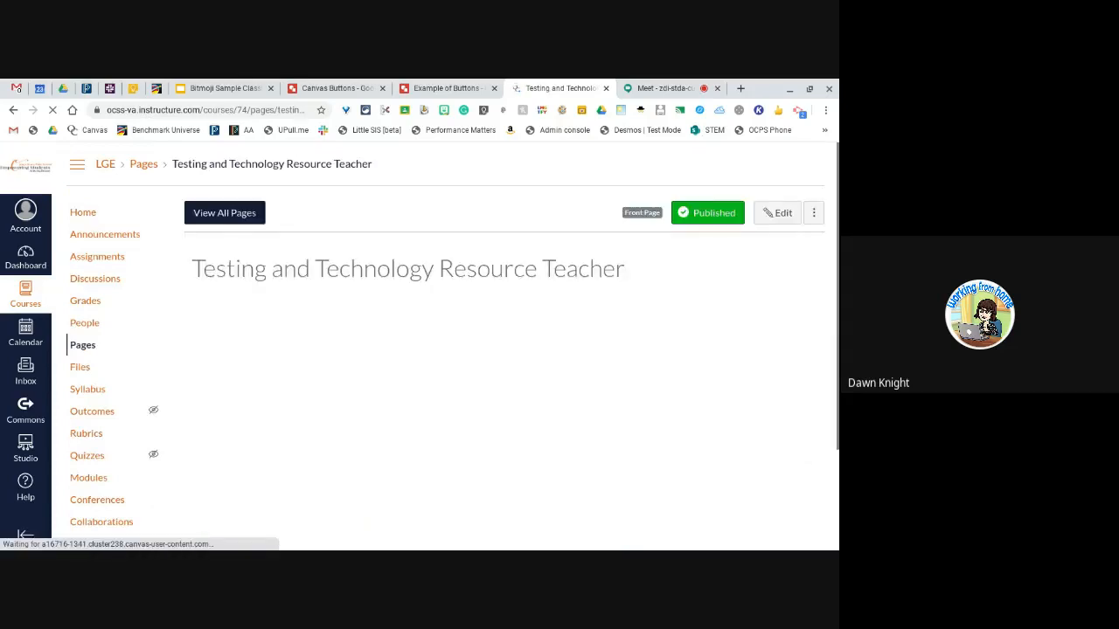
Test the relinked Modules button on the saved Testing and Technology Resource Teacher page
scroll(668, 358, down, 1)
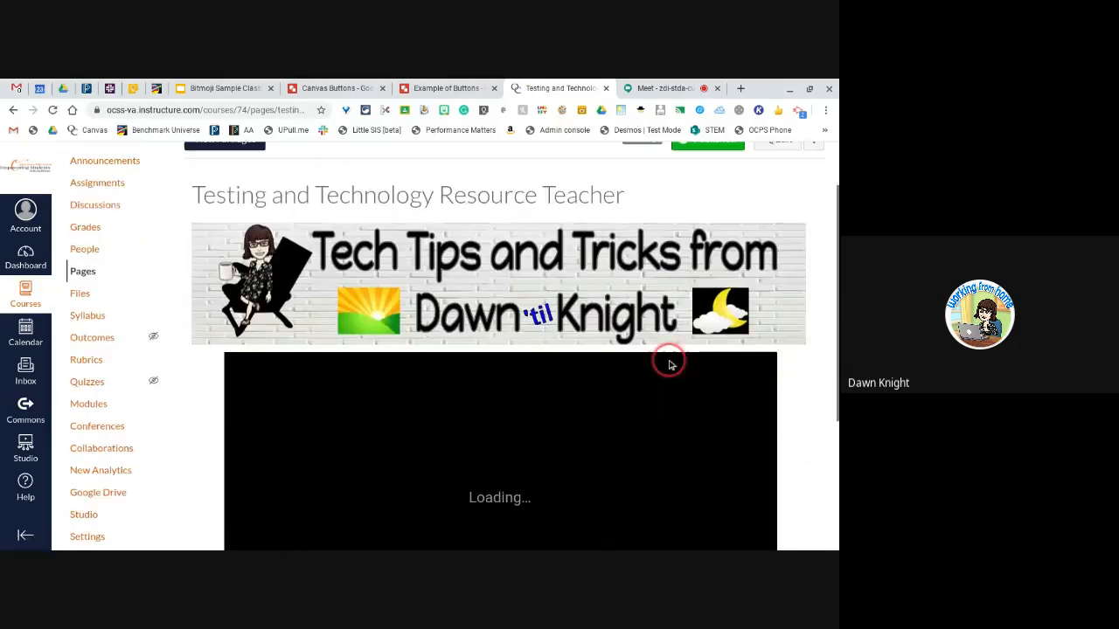
scroll(731, 320, down, 1)
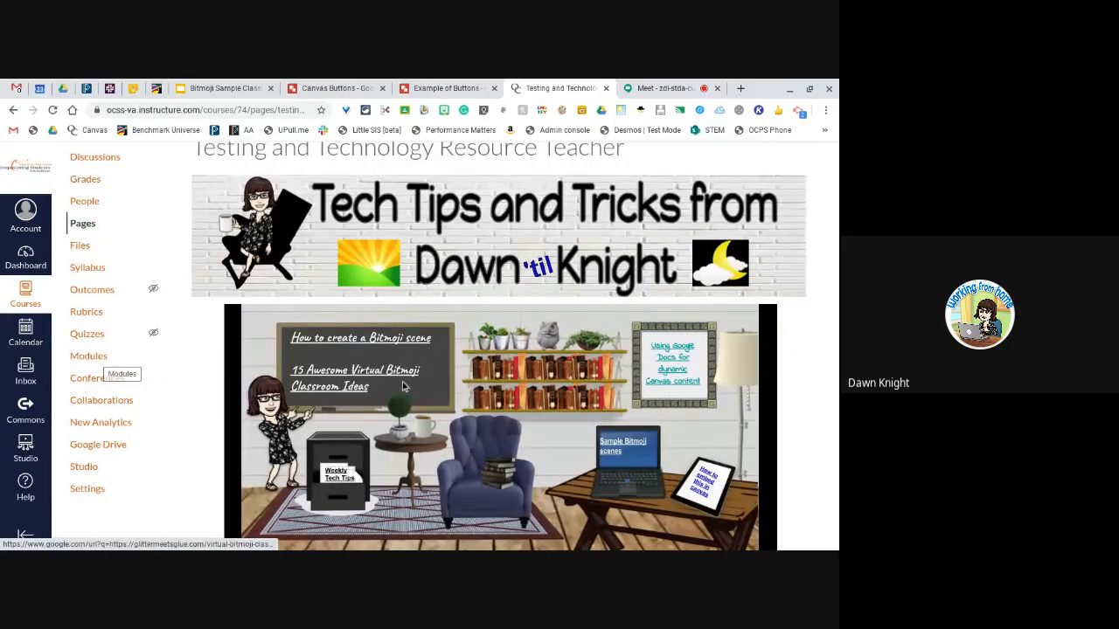
scroll(403, 386, down, 2)
click(317, 475)
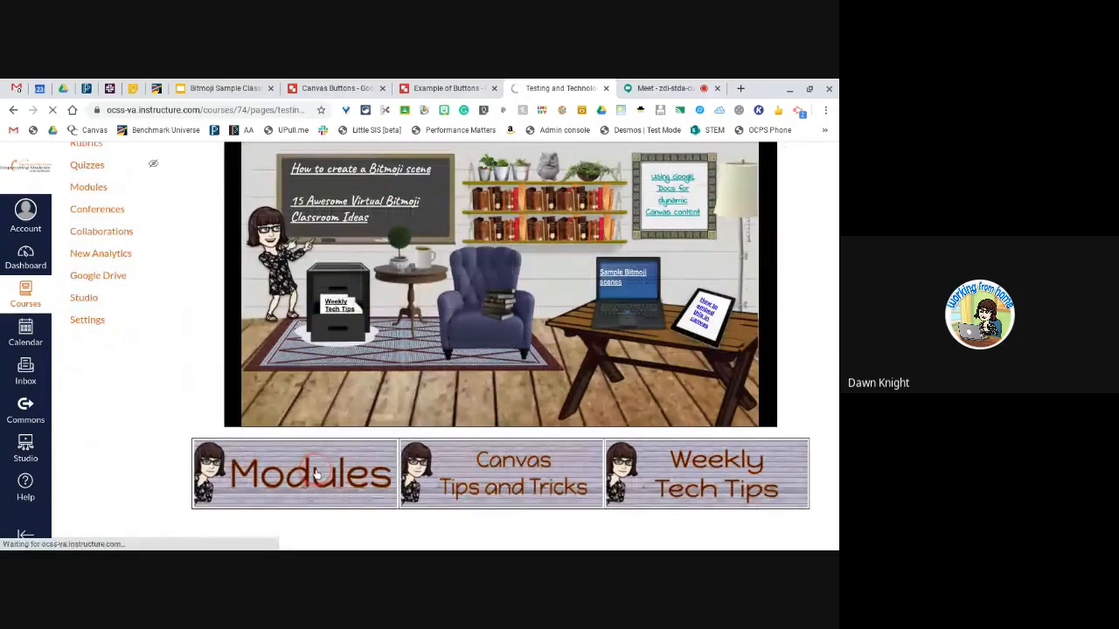